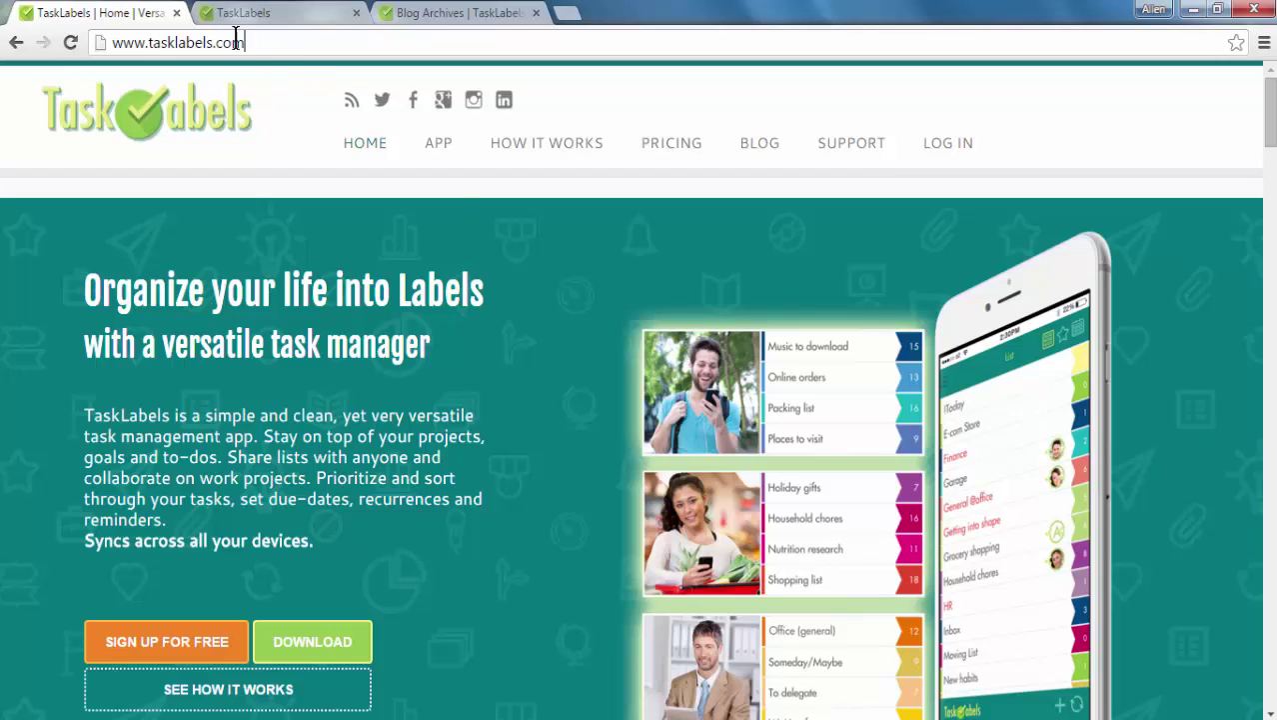
# Step: Open the TaskLabels log-in page from the home page and go on to the sign-up form
pyautogui.moveTo(245, 42); pyautogui.dragTo(101, 42)
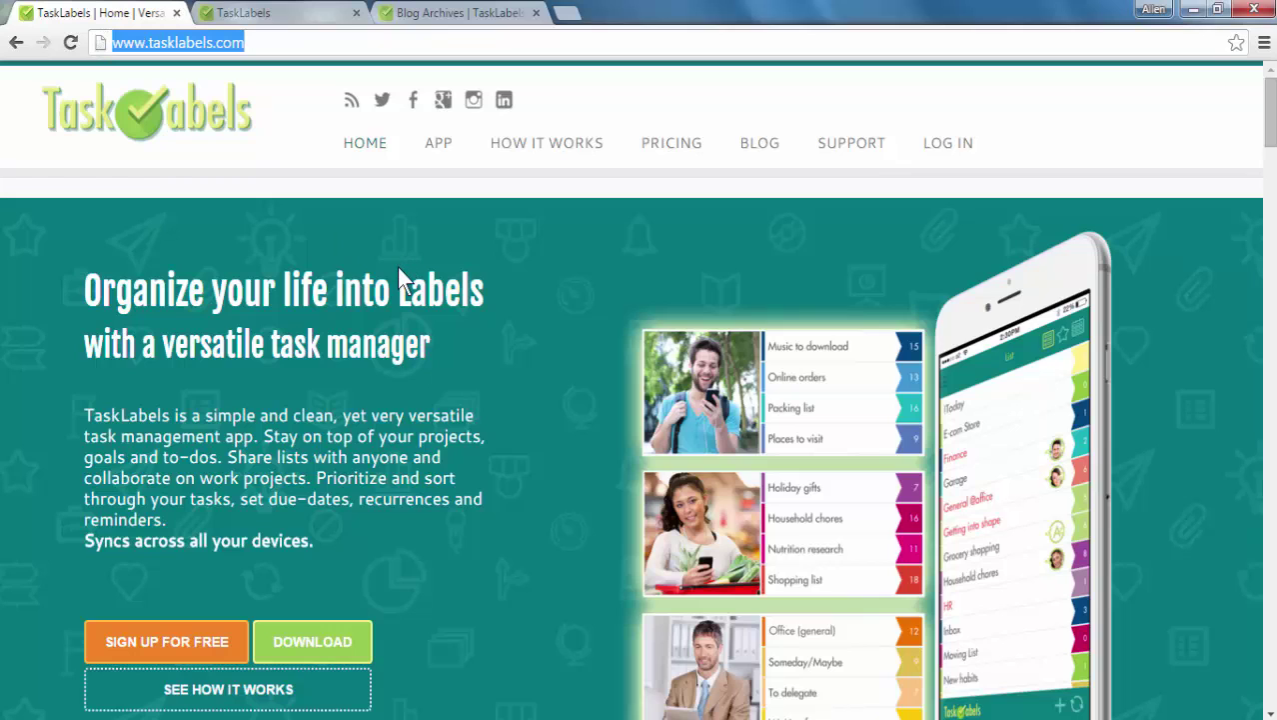
pyautogui.click(949, 147)
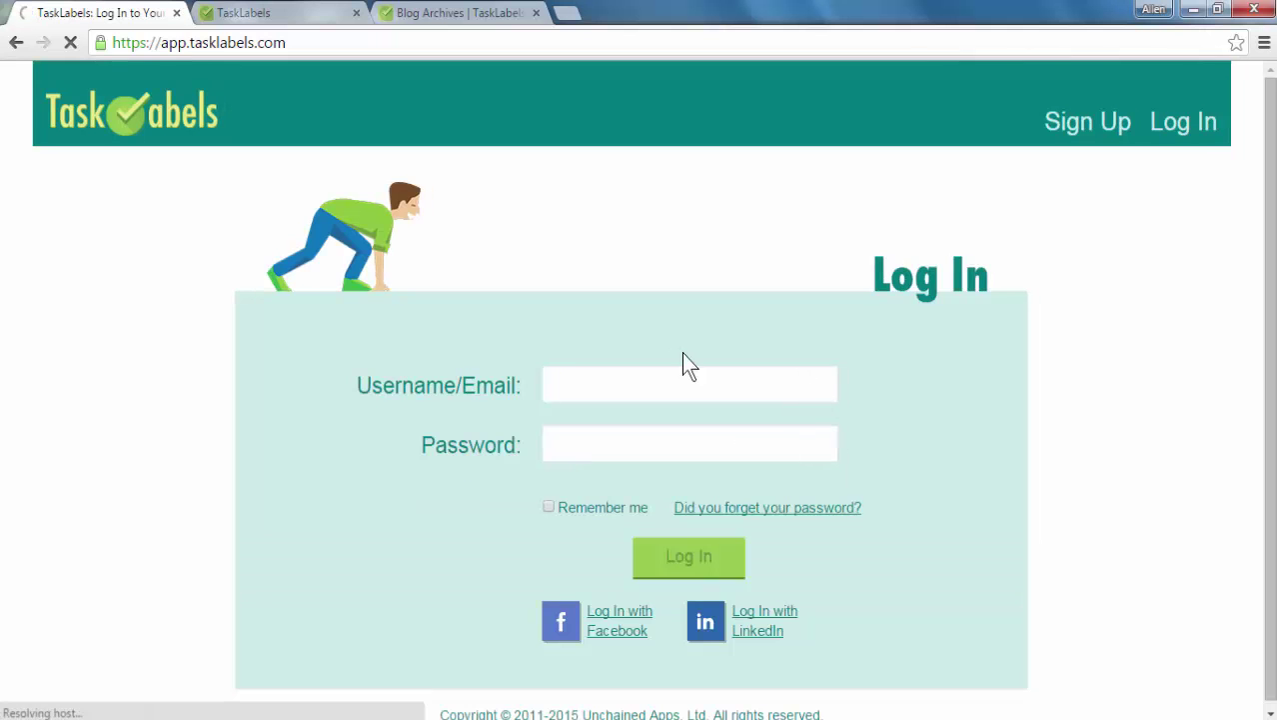
pyautogui.click(1077, 124)
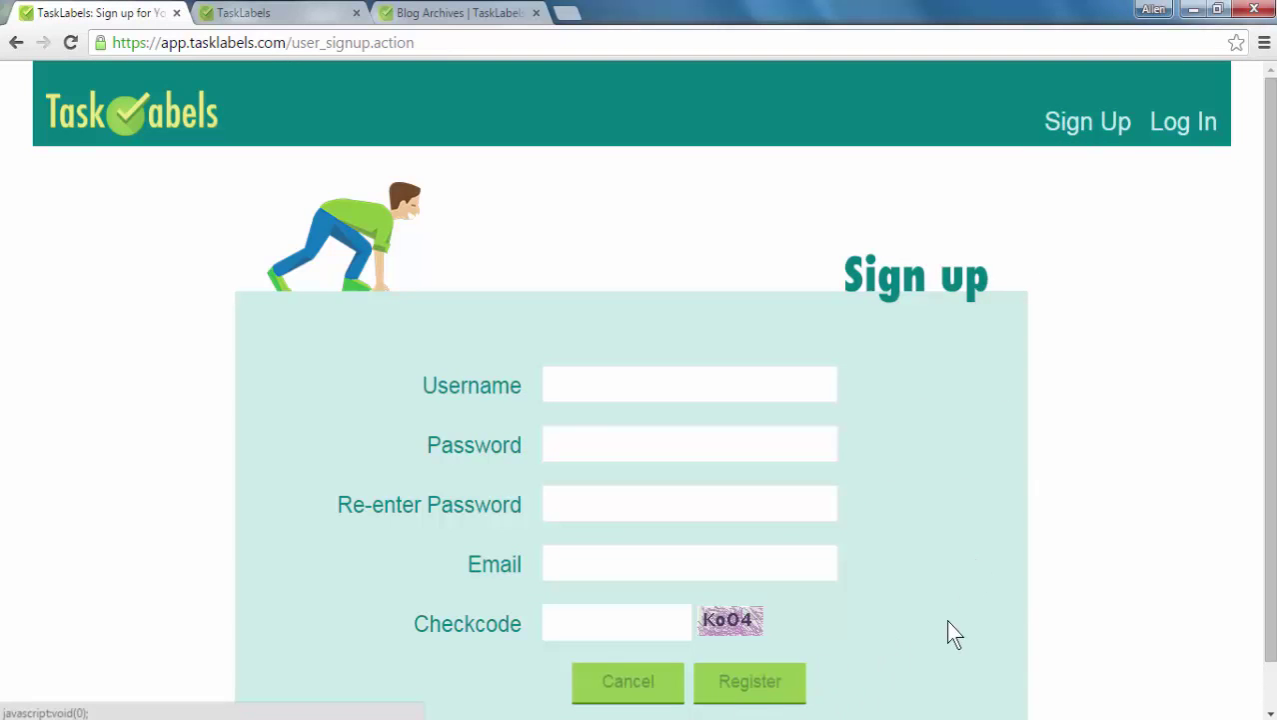
# Step: Switch to the logged-in TaskLabels calendar and view the tasks due October 6 and October 20, 2015
pyautogui.click(287, 13)
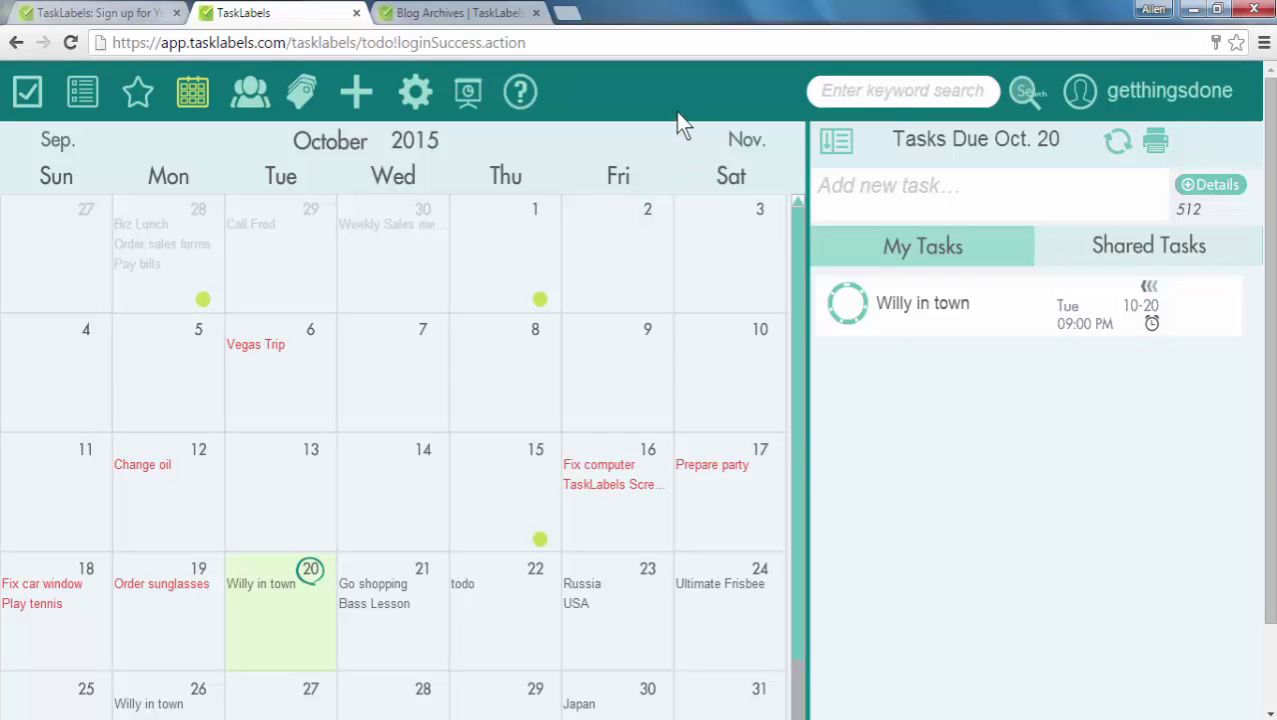
pyautogui.click(300, 390)
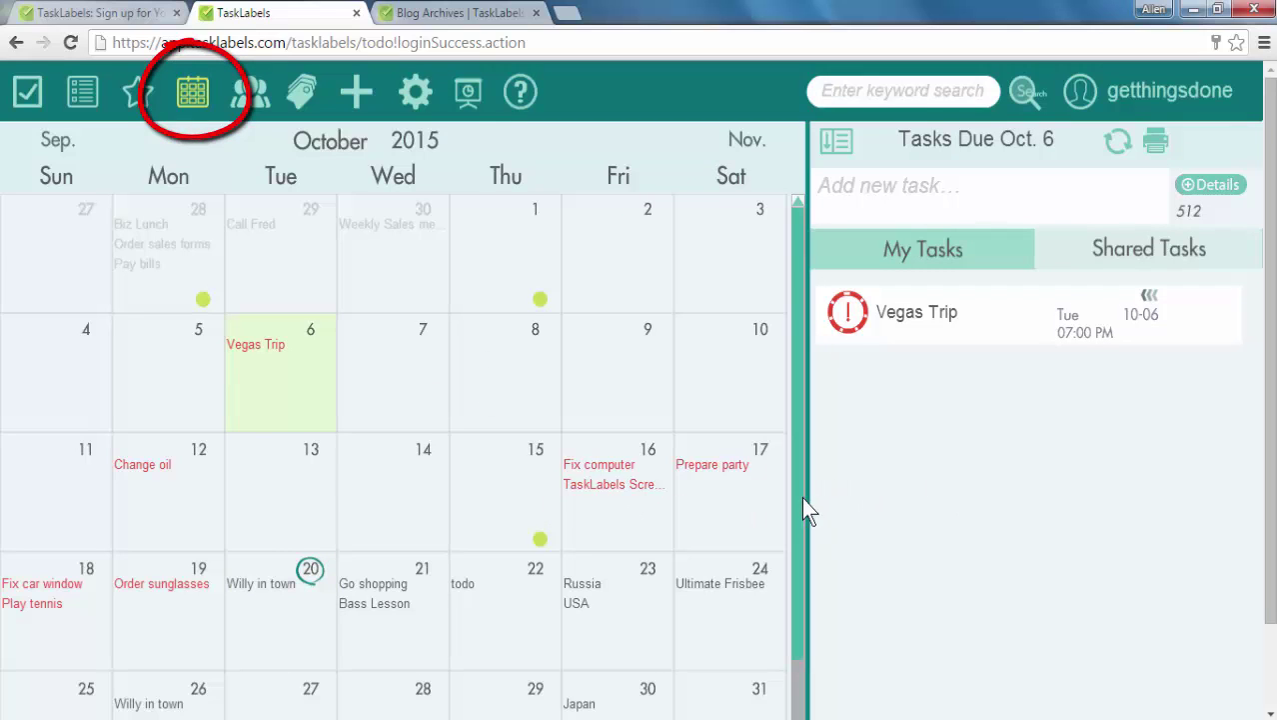
pyautogui.moveTo(800, 512); pyautogui.dragTo(807, 612)
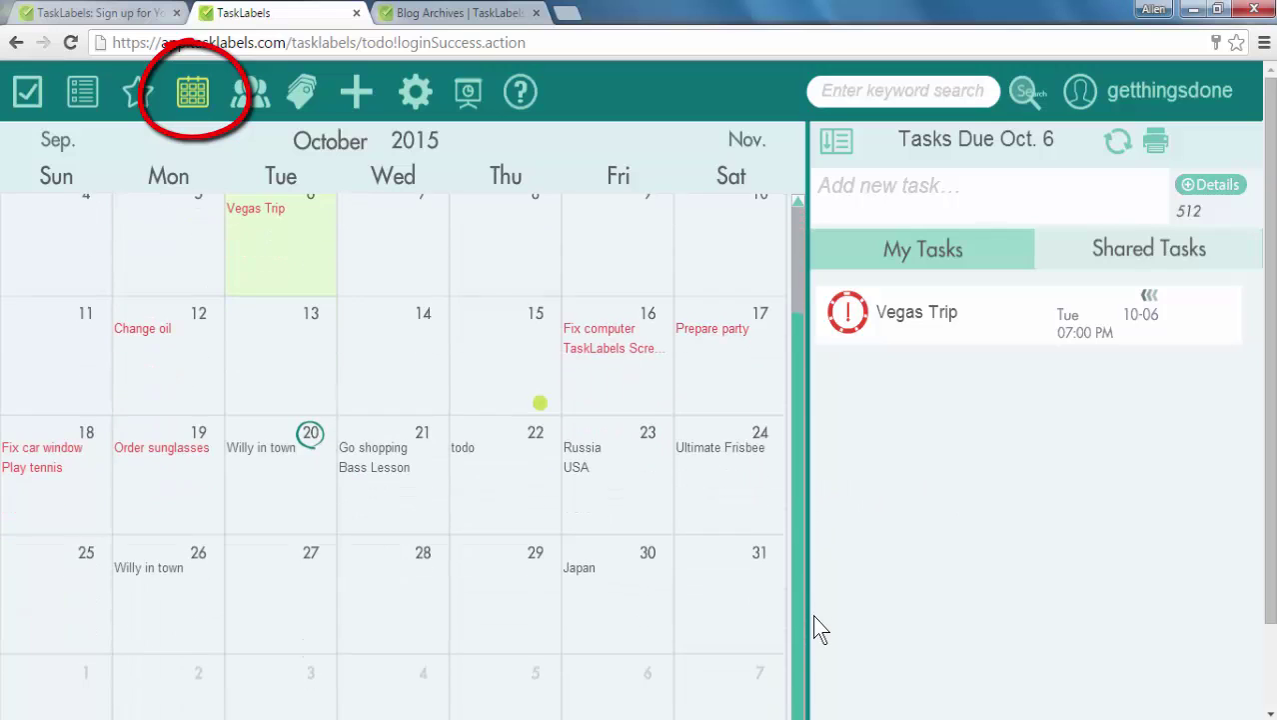
pyautogui.click(290, 488)
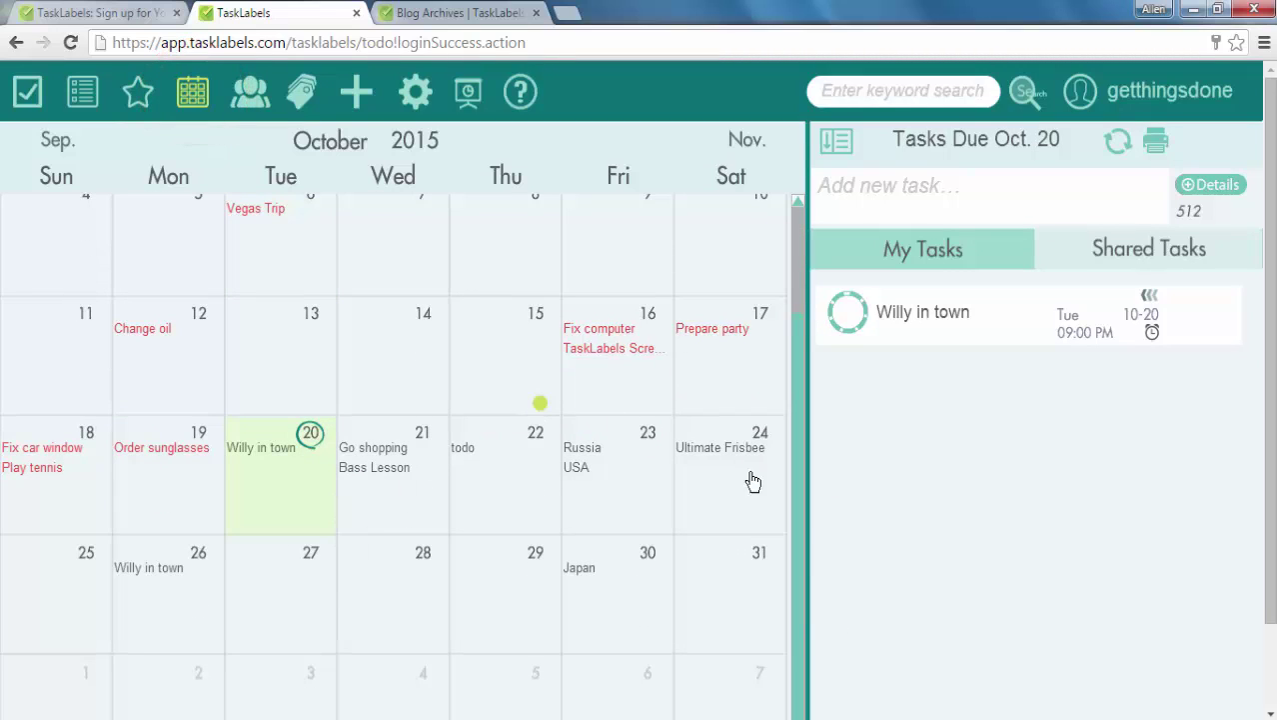
pyautogui.moveTo(798, 509); pyautogui.dragTo(789, 378)
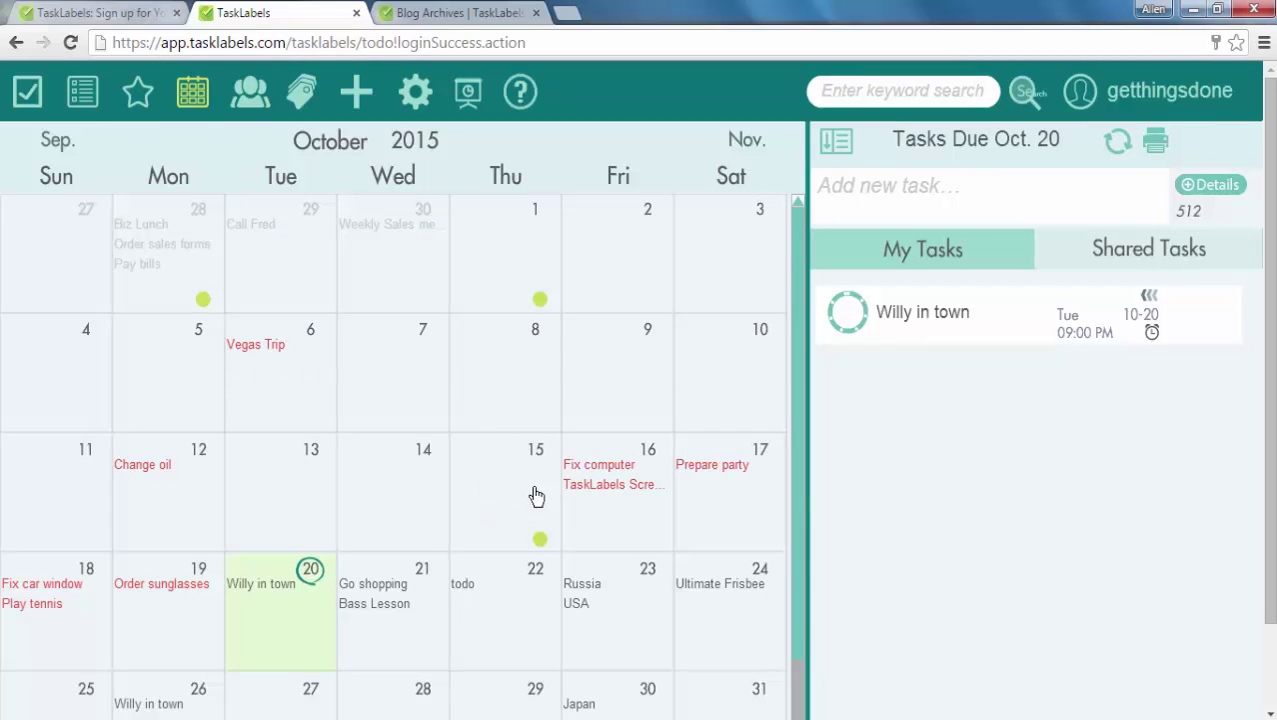
# Step: Mark the October 16 tasks "Fix computer" and "TaskLabels Screencast!" as completed
pyautogui.click(625, 500)
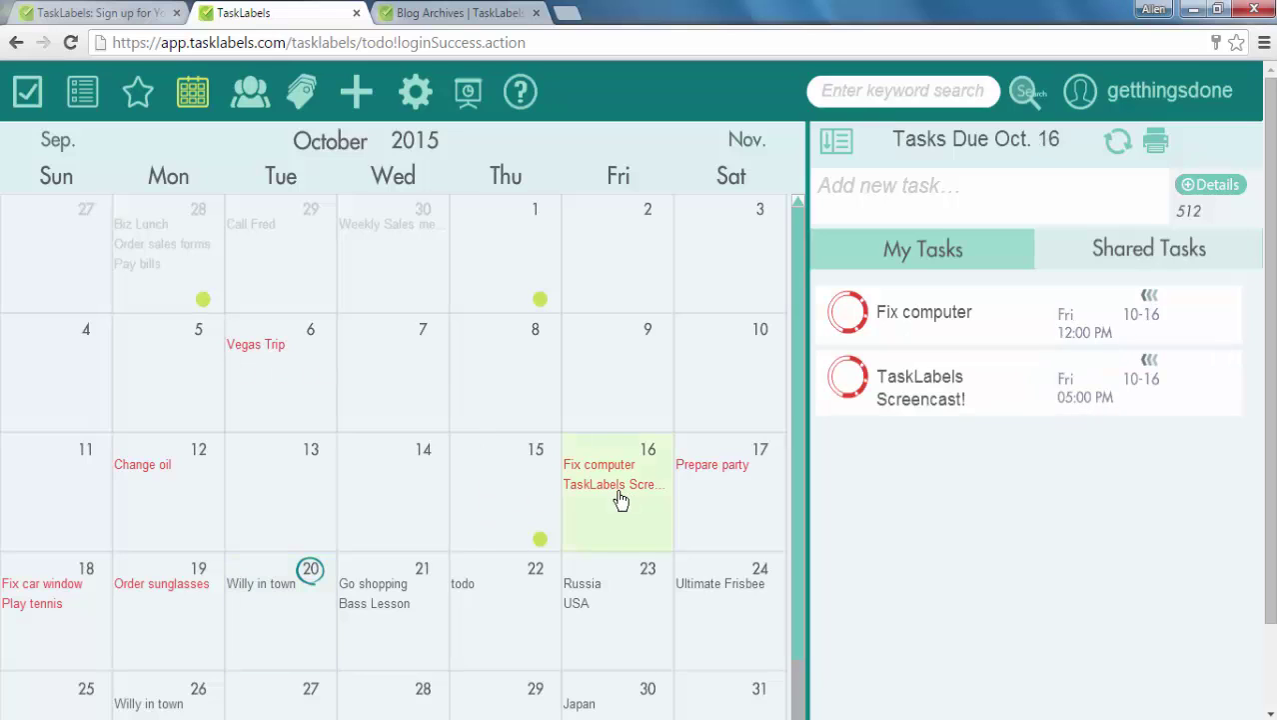
pyautogui.click(847, 313)
pyautogui.click(848, 385)
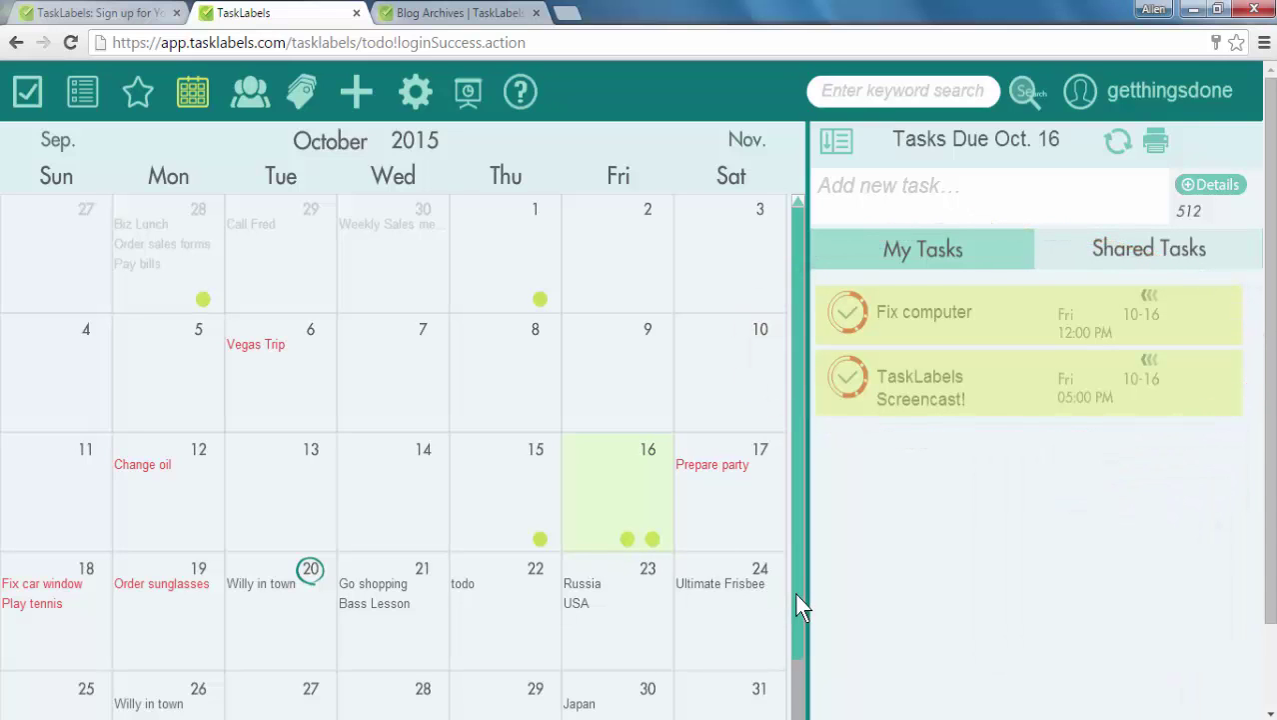
# Step: Add a new task "go shopping" due October 22
pyautogui.scroll(-1, 800, 610)
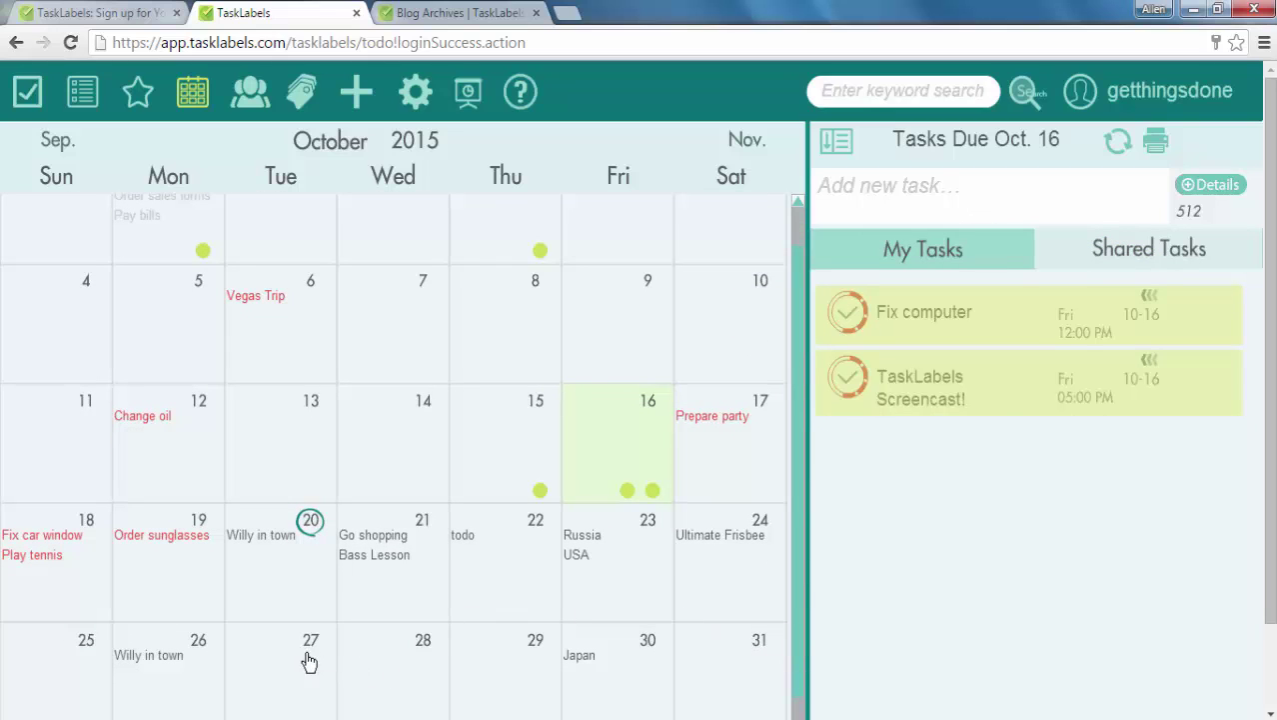
pyautogui.click(497, 592)
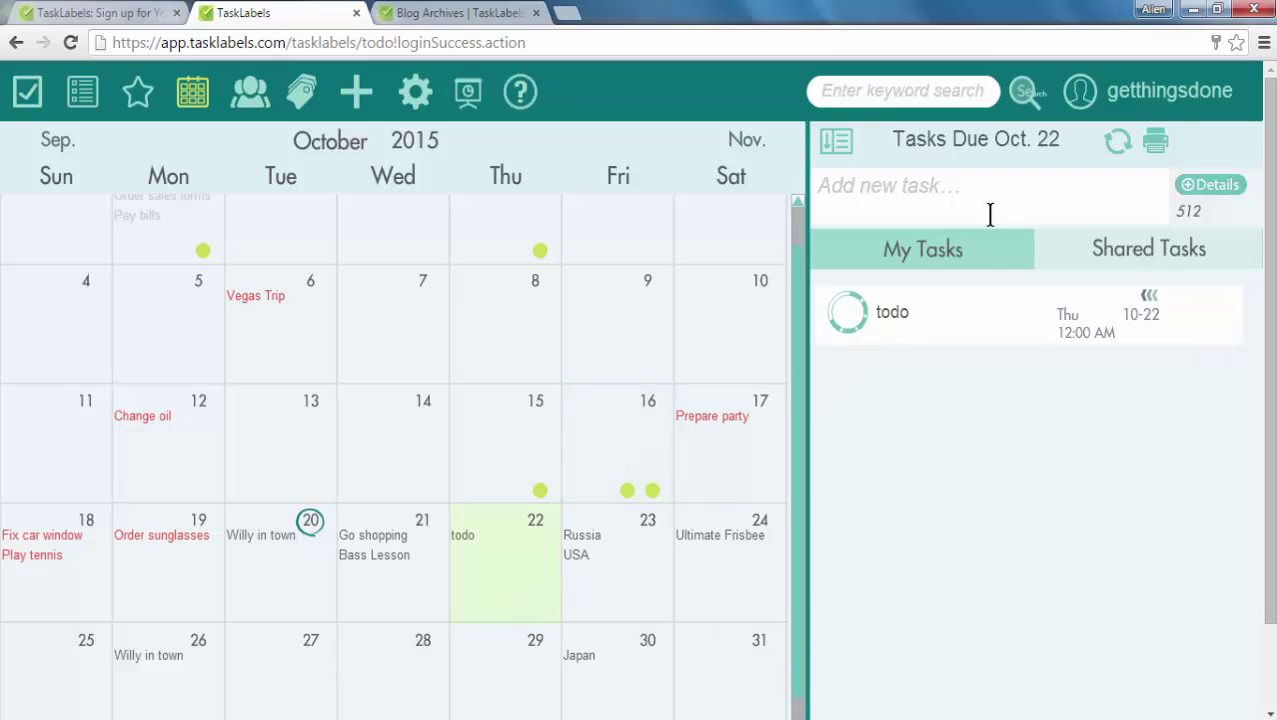
pyautogui.click(974, 189)
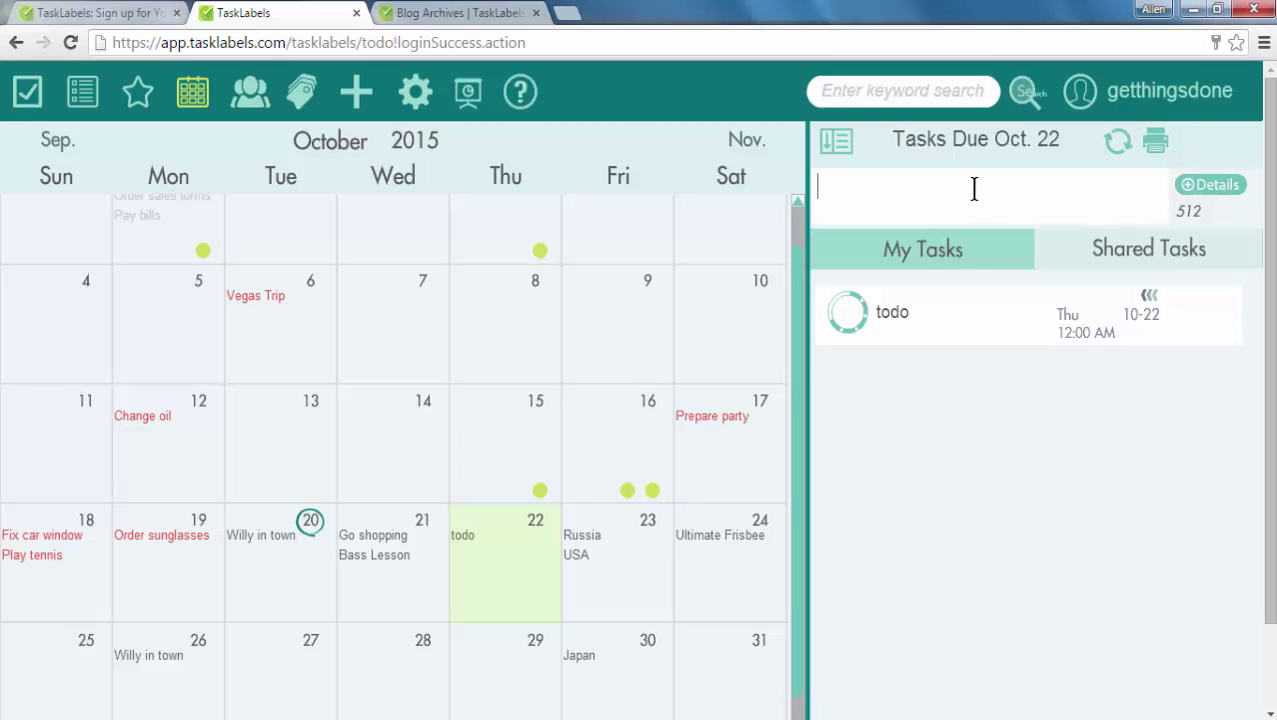
pyautogui.write('go')
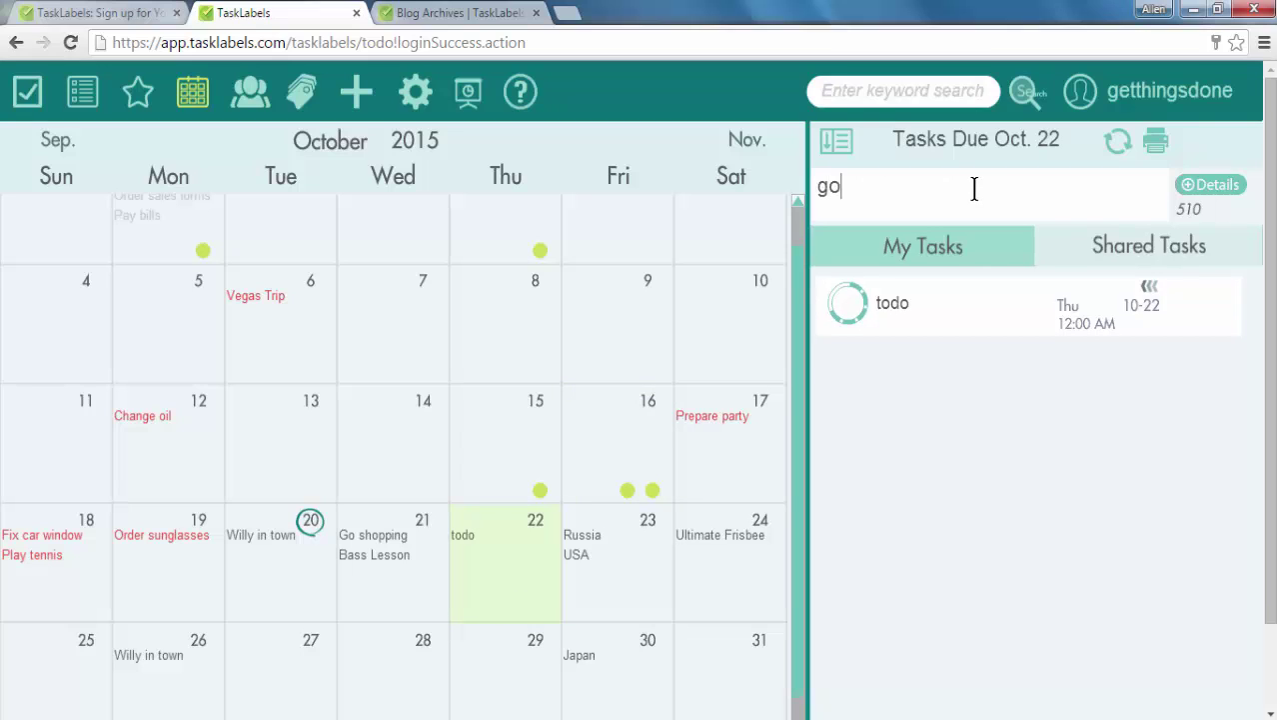
pyautogui.write(' shopping')
pyautogui.press('Return')
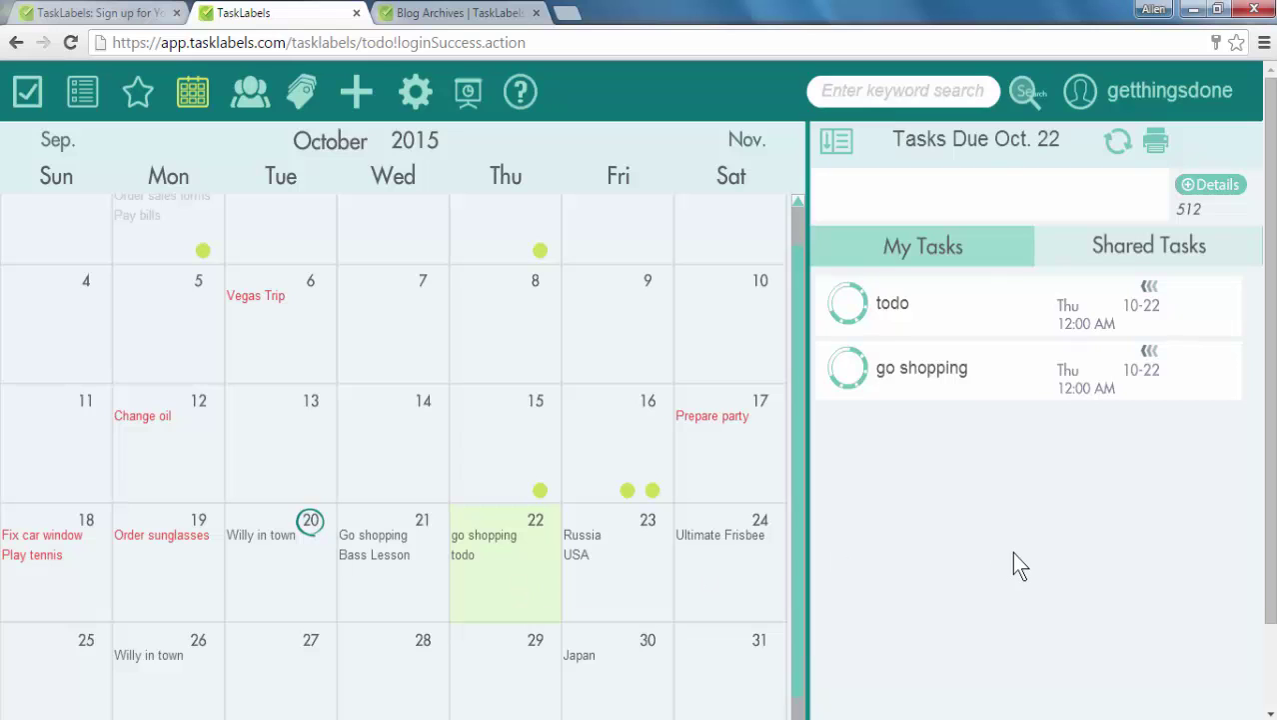
# Step: Open the details of the October 22 "go shopping" task and look through its settings and label list
pyautogui.click(989, 369)
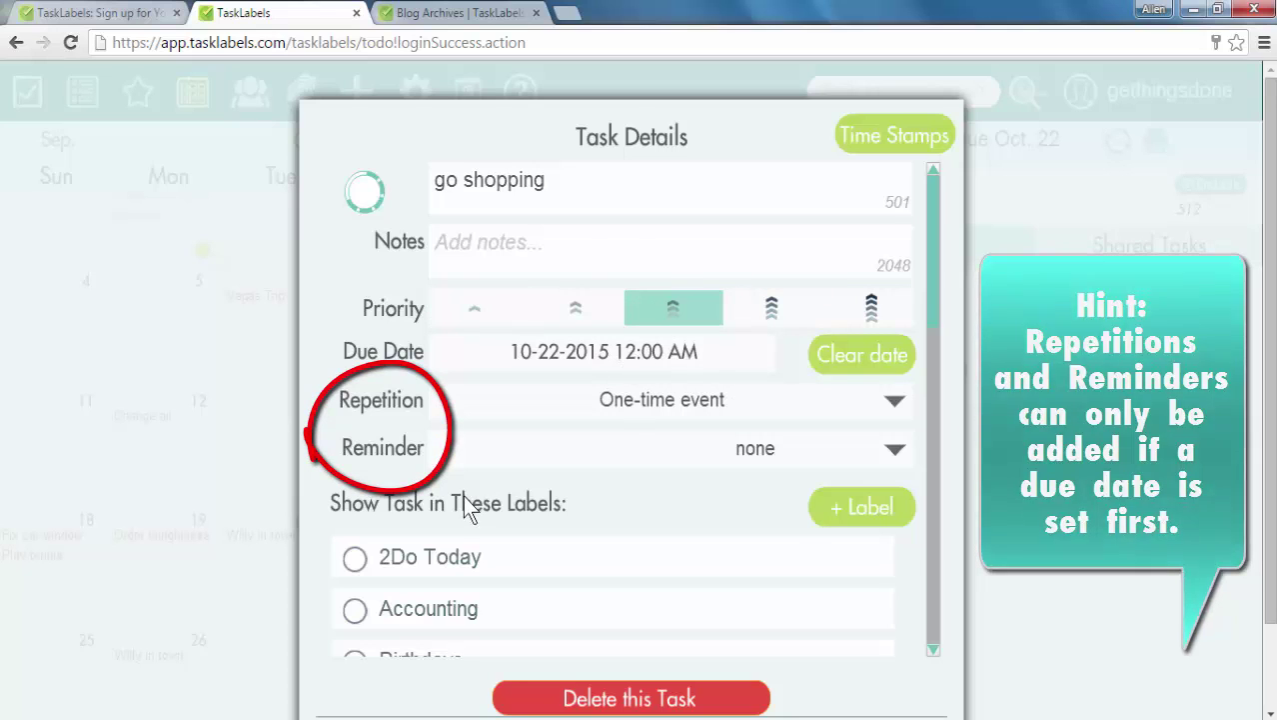
pyautogui.scroll(-1, 938, 320)
pyautogui.scroll(-3, 936, 340)
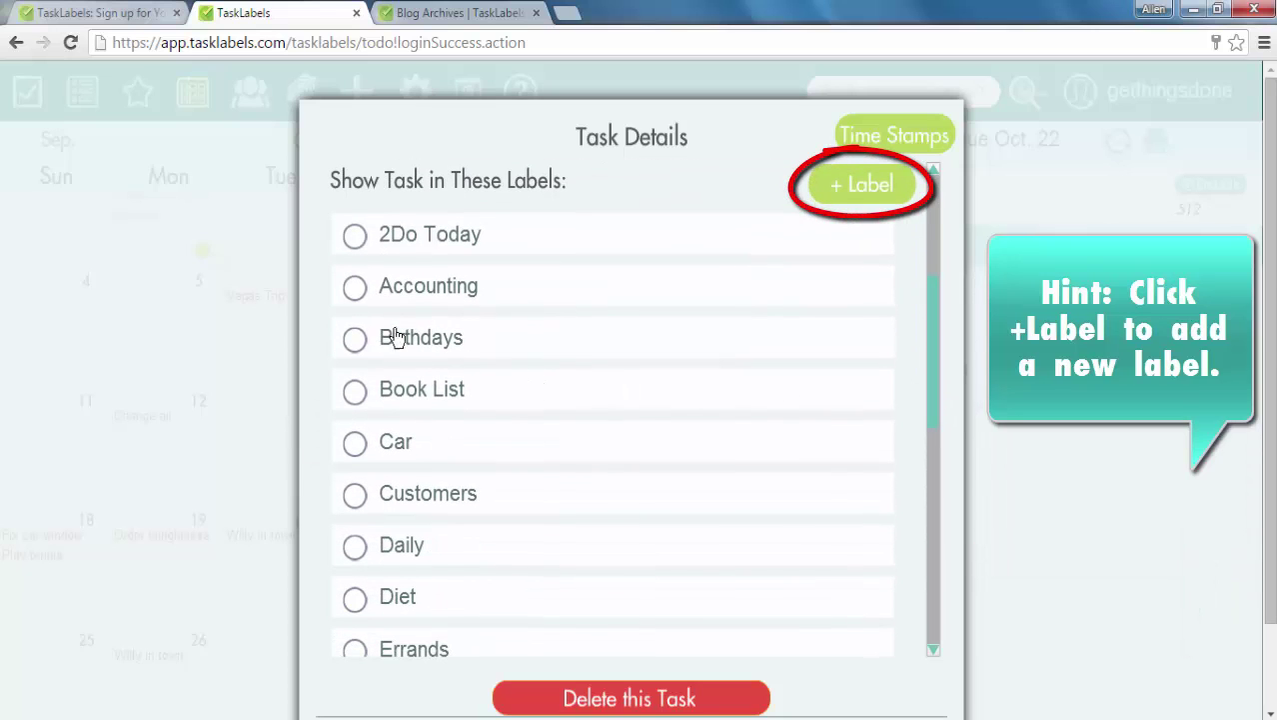
pyautogui.click(355, 288)
pyautogui.click(355, 339)
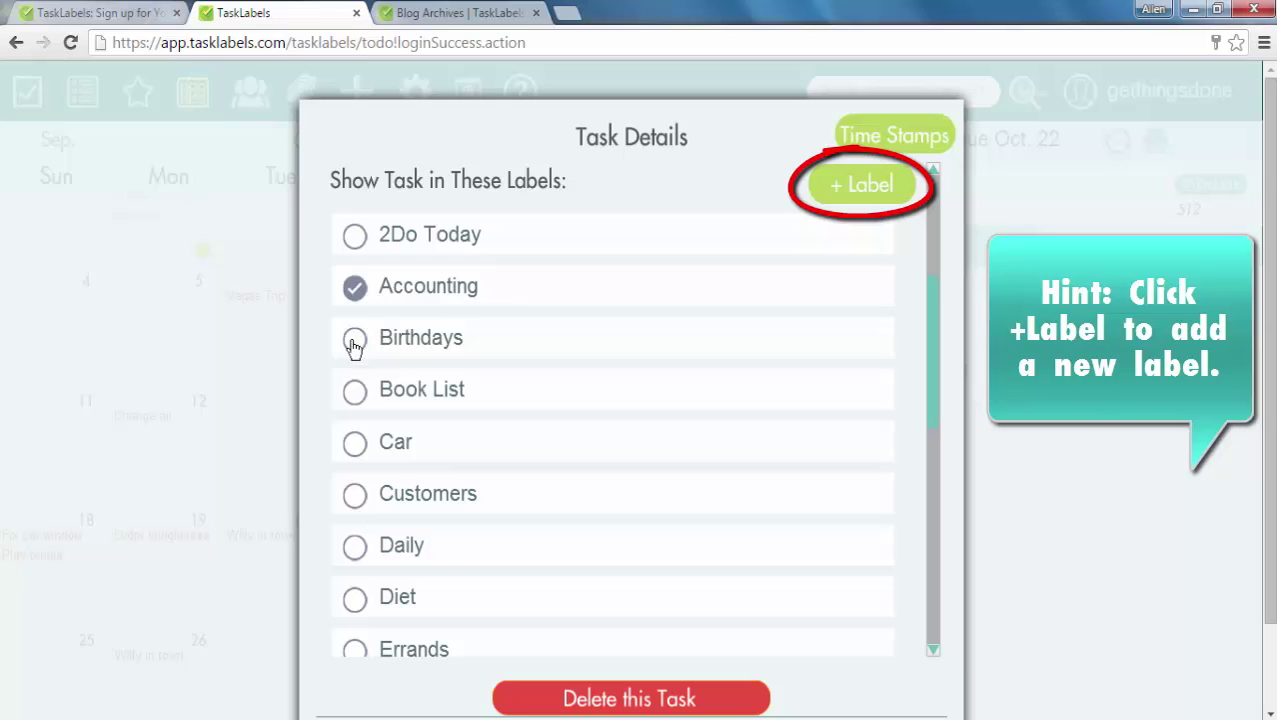
pyautogui.click(355, 392)
pyautogui.click(355, 444)
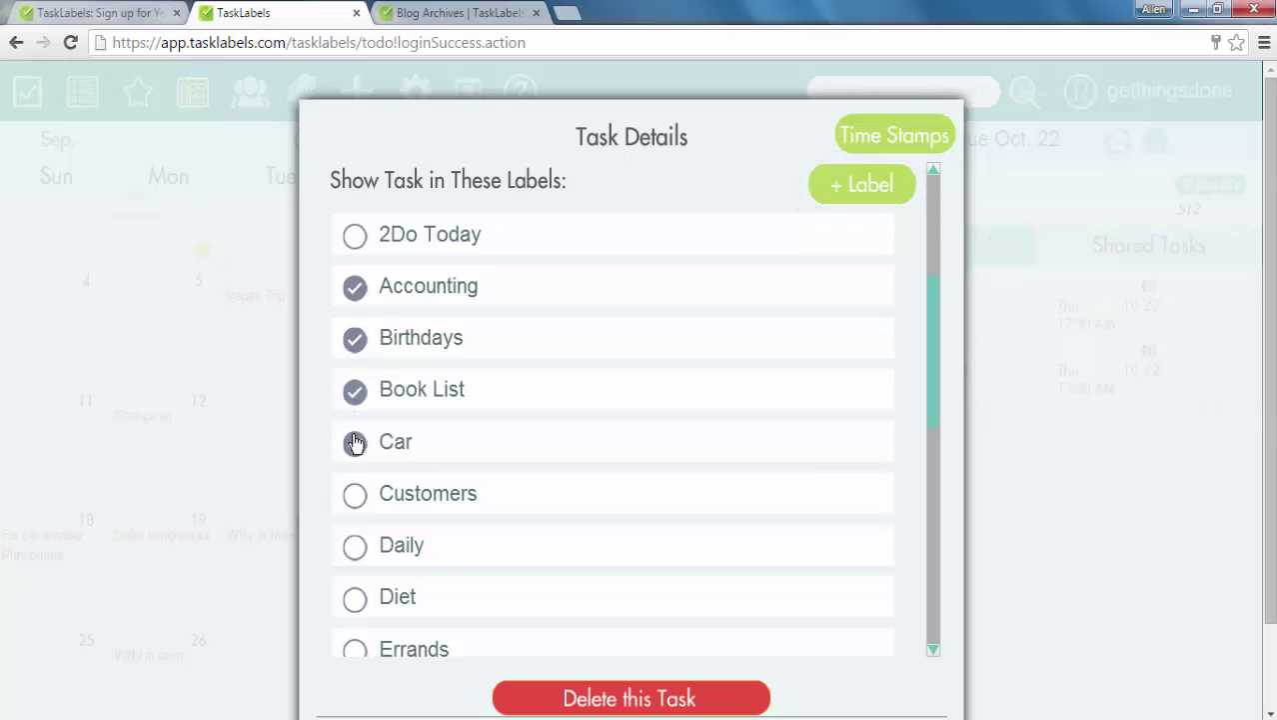
pyautogui.click(355, 444)
pyautogui.click(355, 391)
pyautogui.click(354, 339)
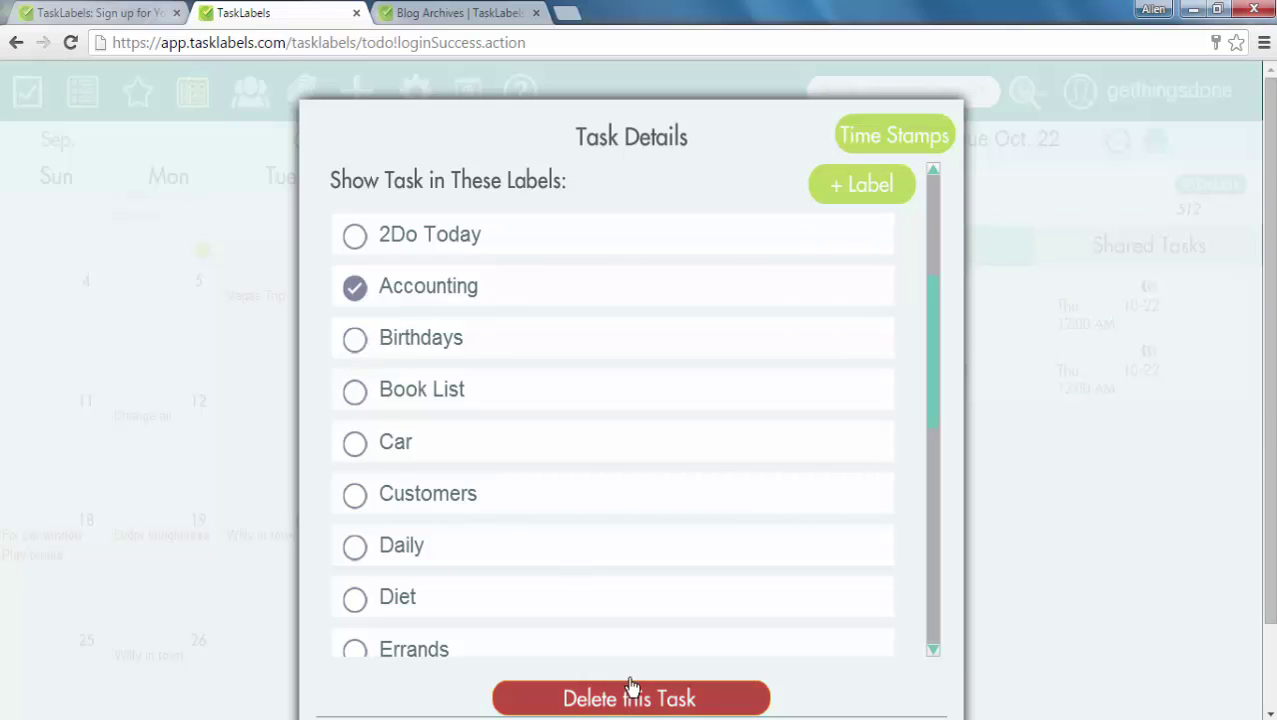
pyautogui.click(355, 288)
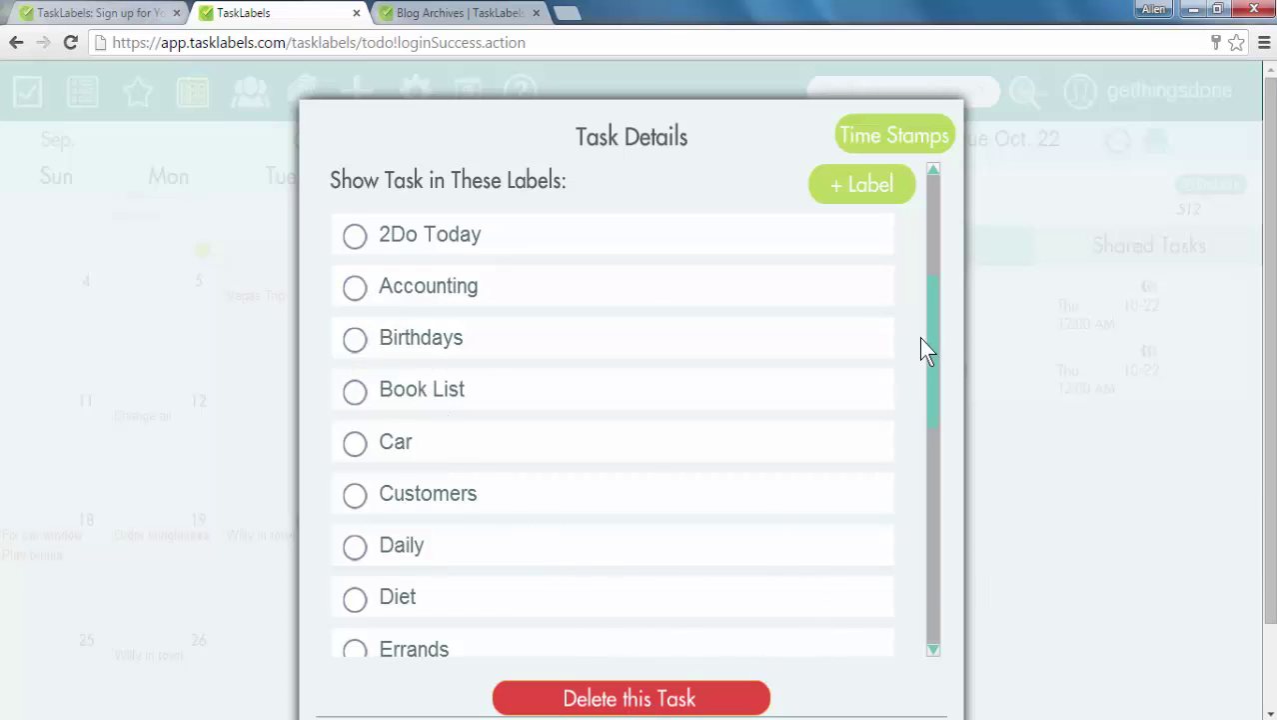
# Step: Check the rest of the label list and save the "go shopping" task with no label selected
pyautogui.moveTo(924, 336)
pyautogui.mouseDown()
pyautogui.moveTo(940, 565)
pyautogui.moveTo(964, 638)
pyautogui.mouseUp()
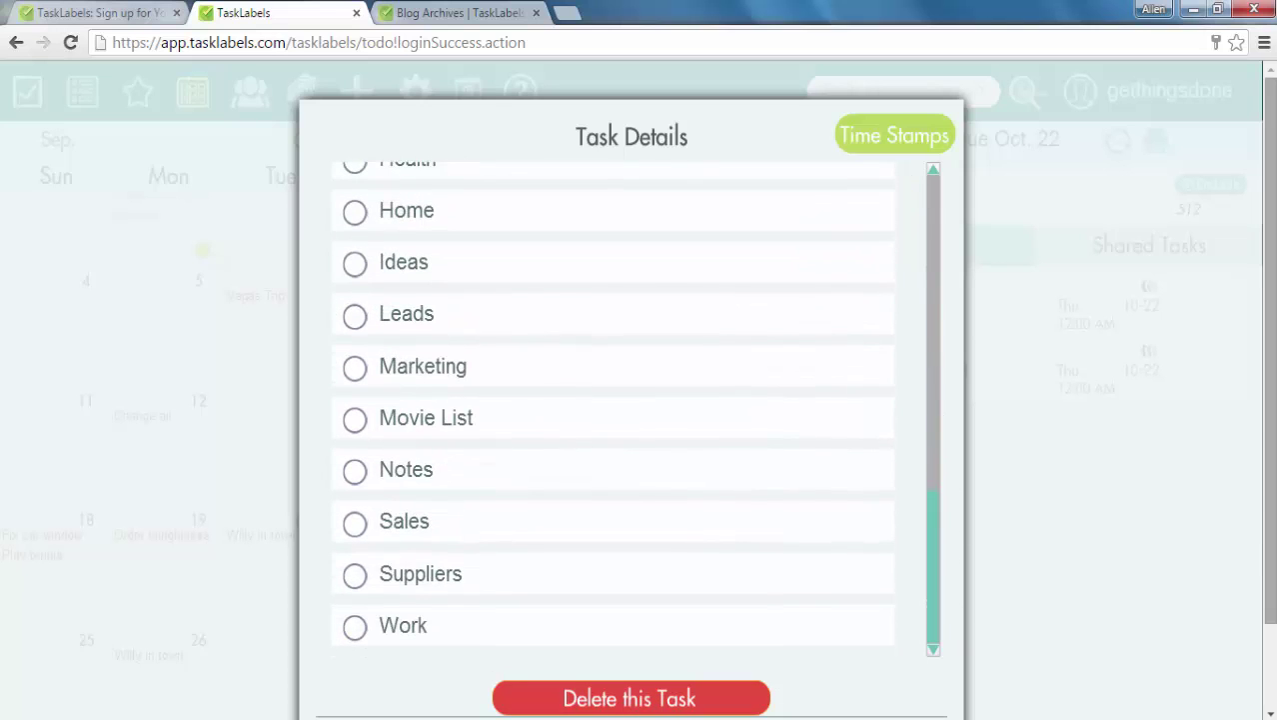
pyautogui.scroll(-2, 640, 400)
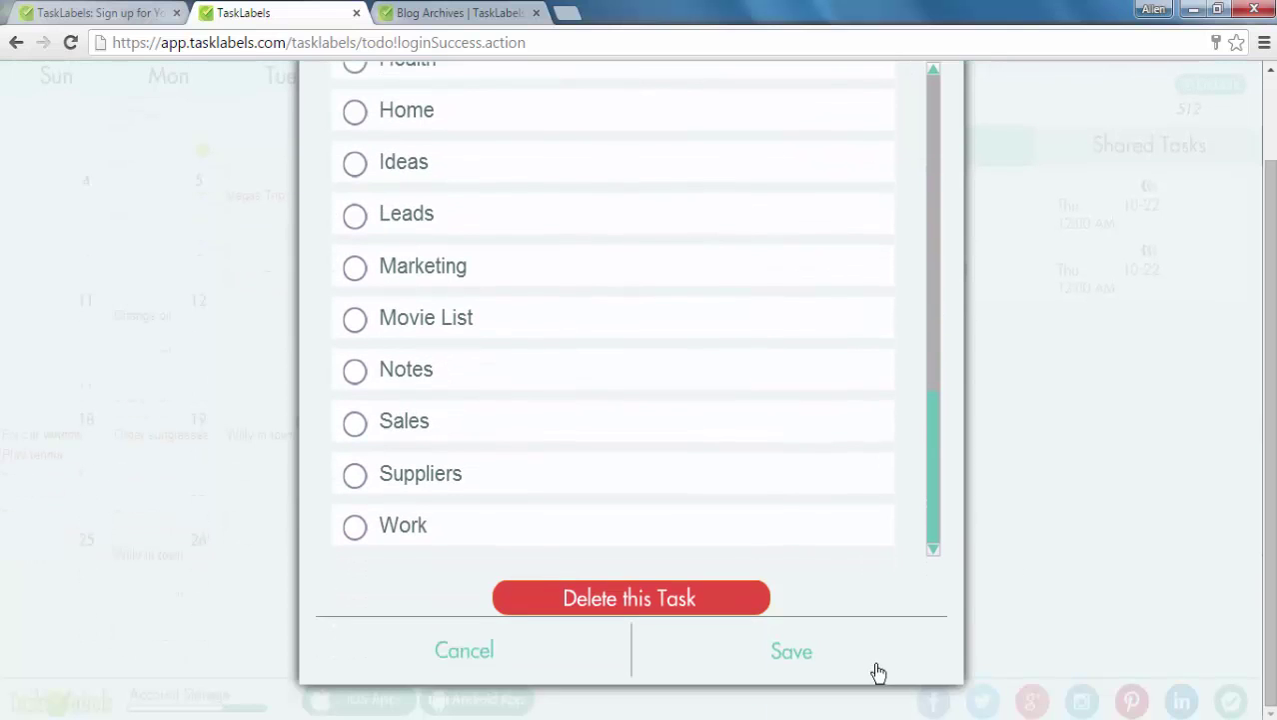
pyautogui.click(820, 662)
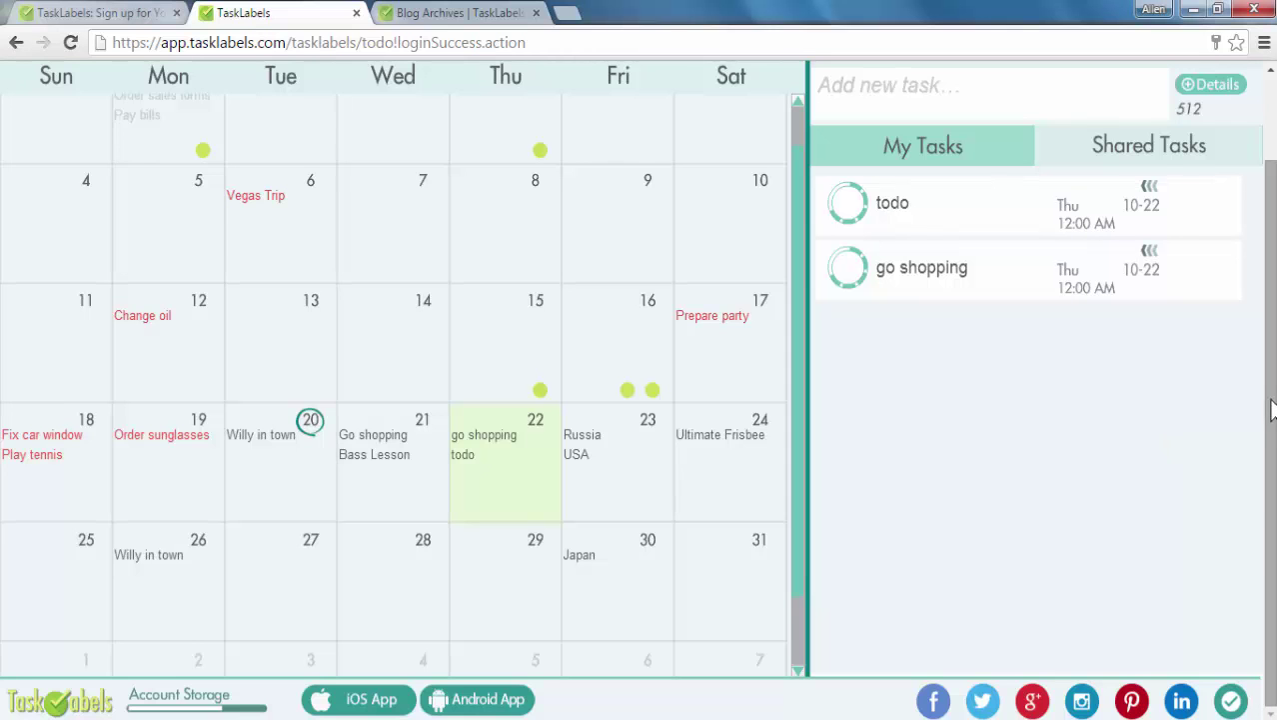
# Step: Enter a new October 22 task named "play golf" and open its full details
pyautogui.scroll(2, 1272, 410)
pyautogui.click(977, 199)
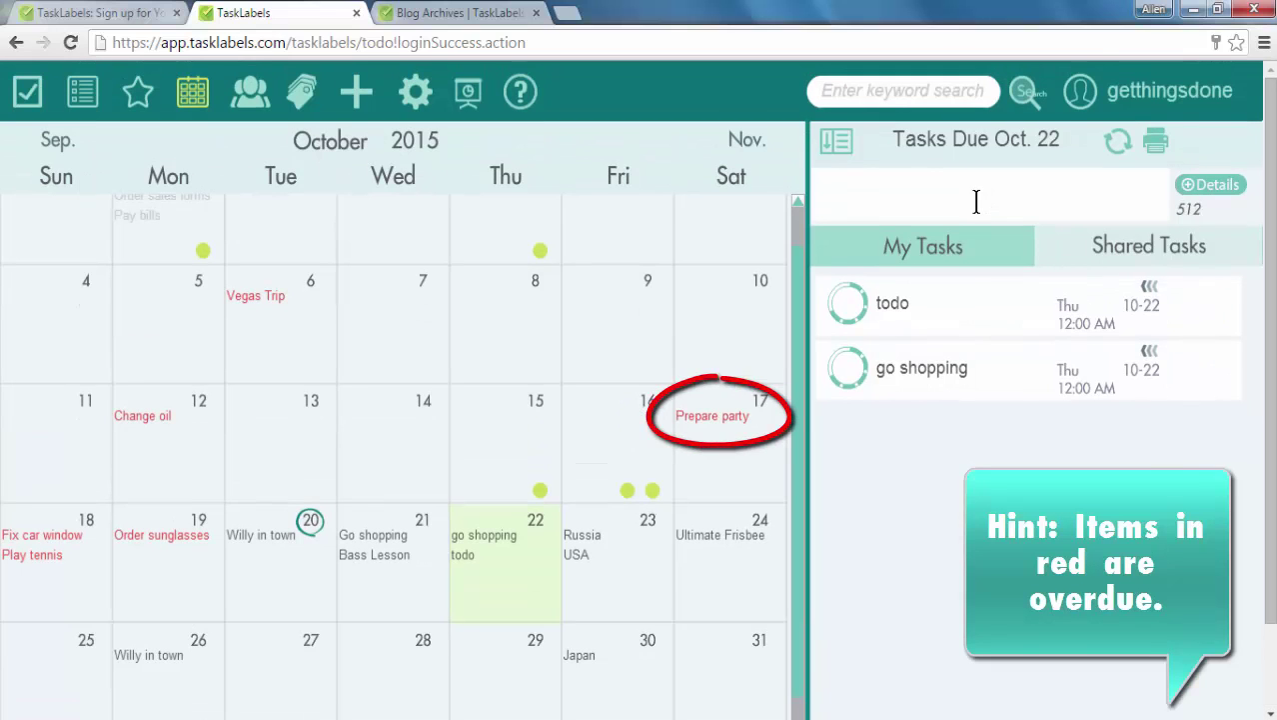
pyautogui.write('play')
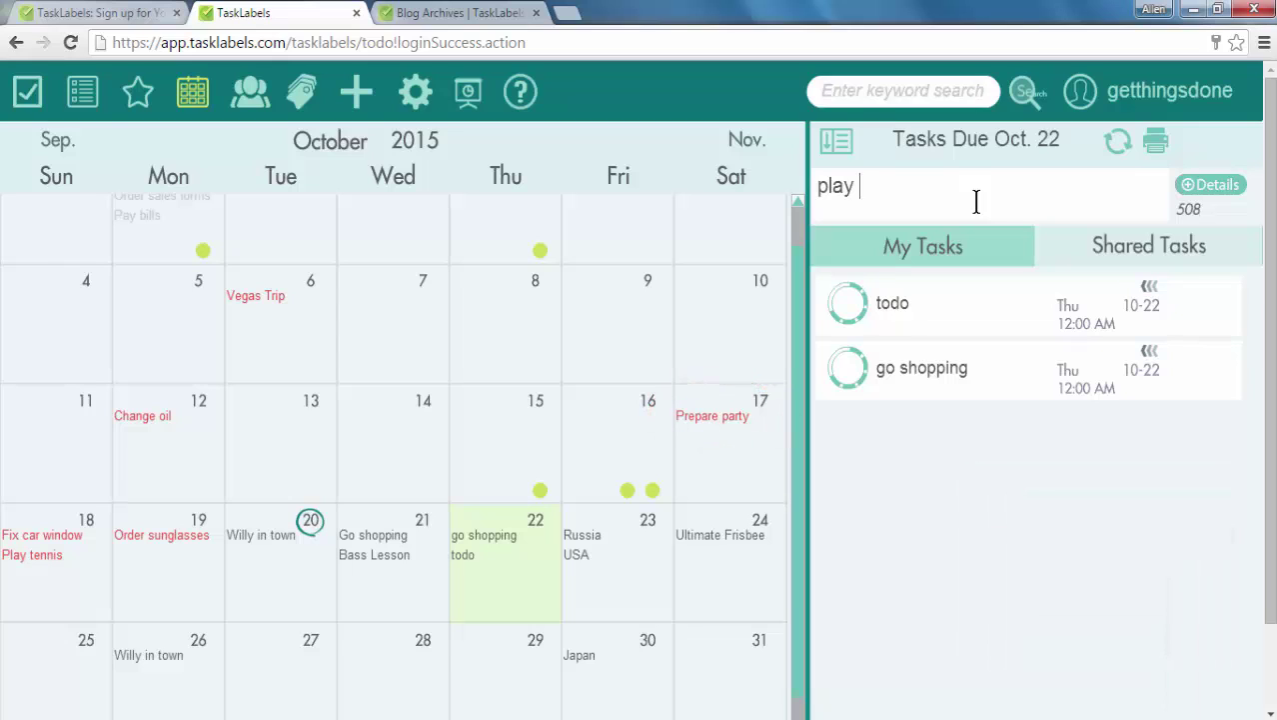
pyautogui.write(' golf')
pyautogui.click(1212, 188)
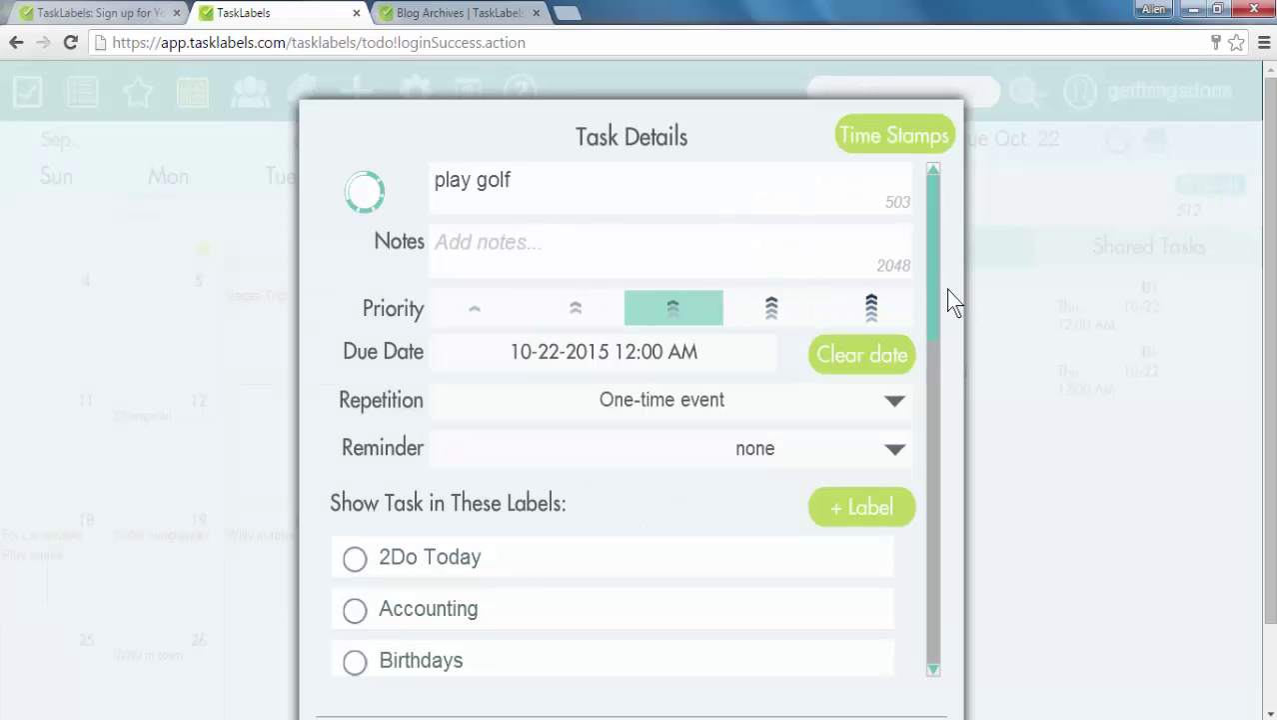
# Step: Assign the "play golf" task to the Sales label and save it
pyautogui.moveTo(939, 308); pyautogui.dragTo(930, 610)
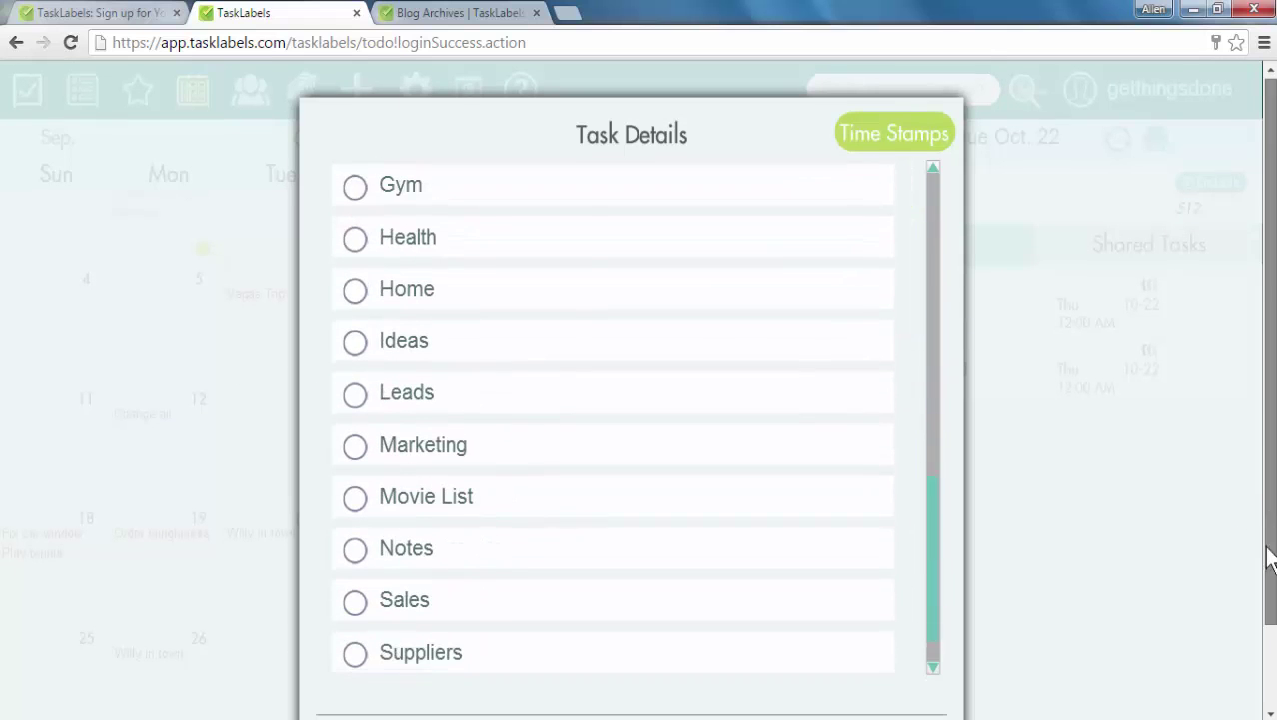
pyautogui.scroll(-2, 1271, 590)
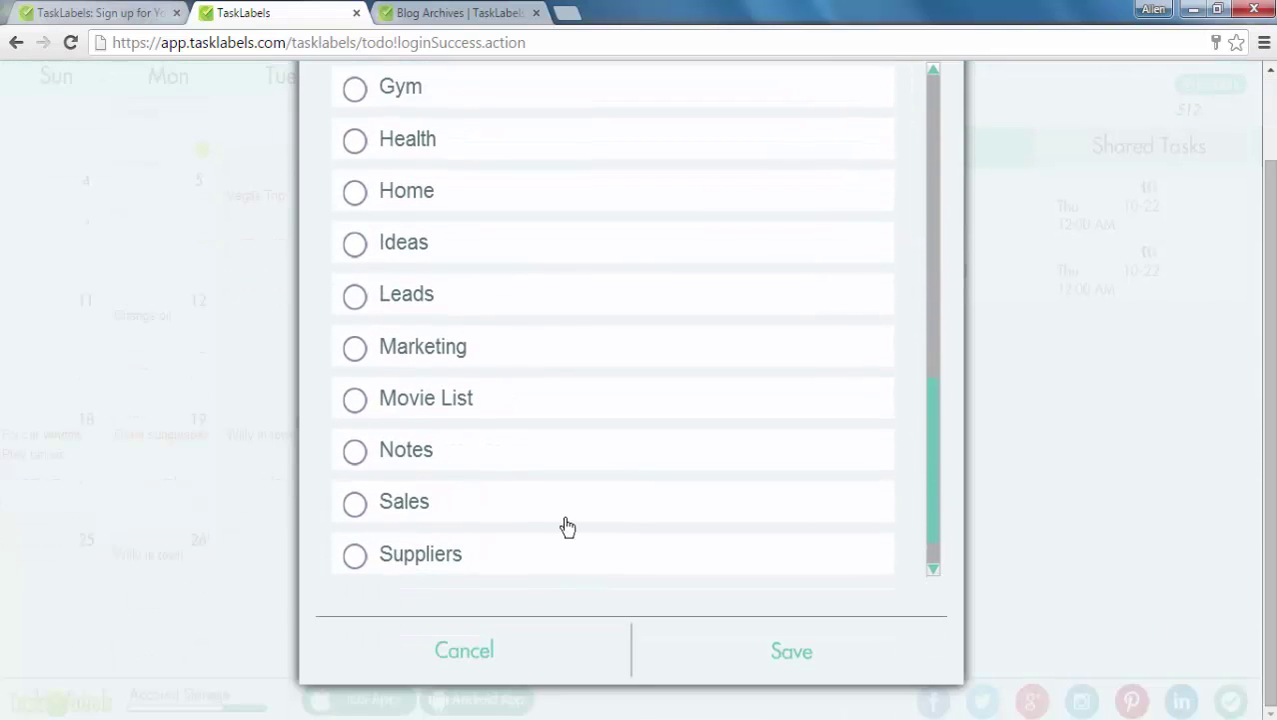
pyautogui.click(385, 517)
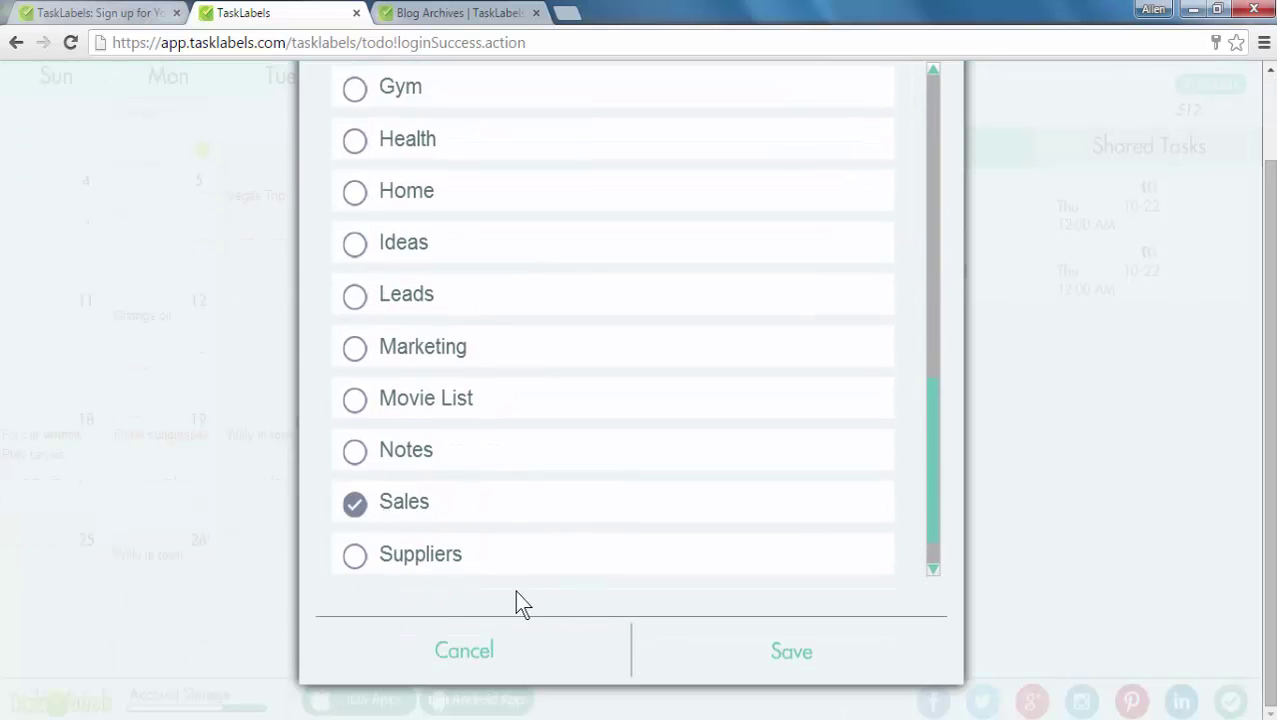
pyautogui.click(807, 658)
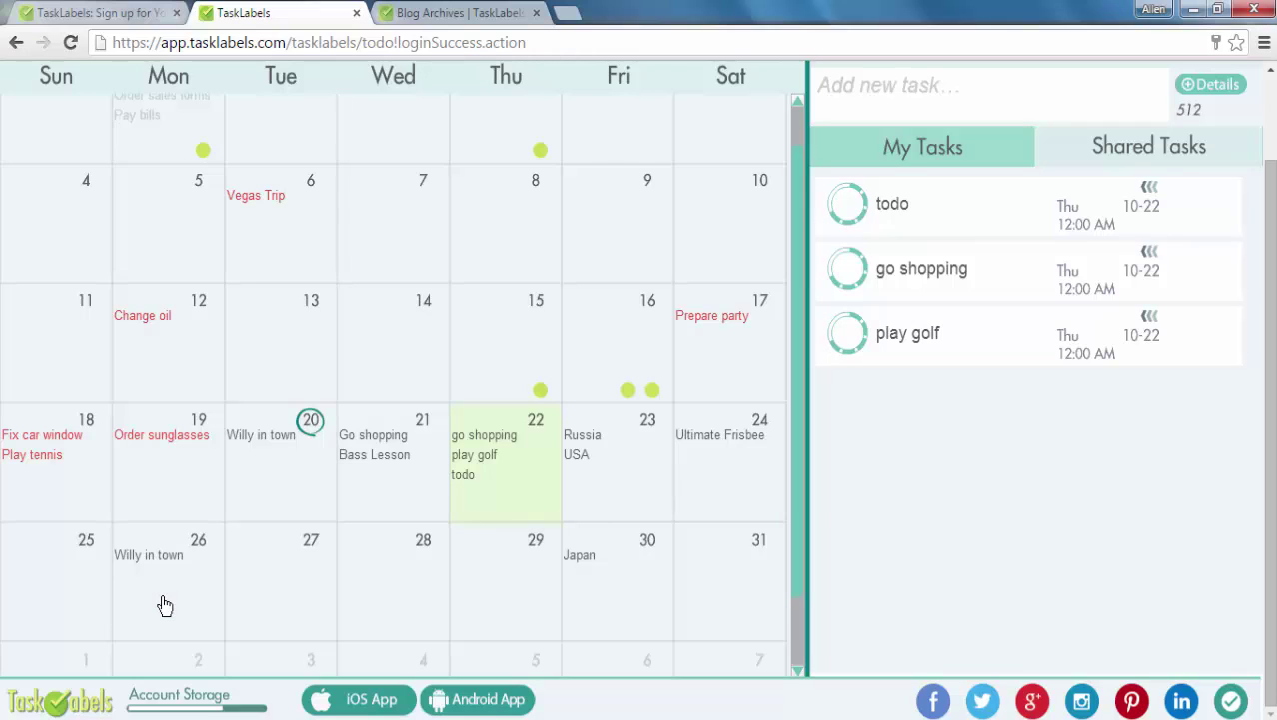
# Step: Check the task due on October 20, and delete the task due on October 26
pyautogui.click(278, 482)
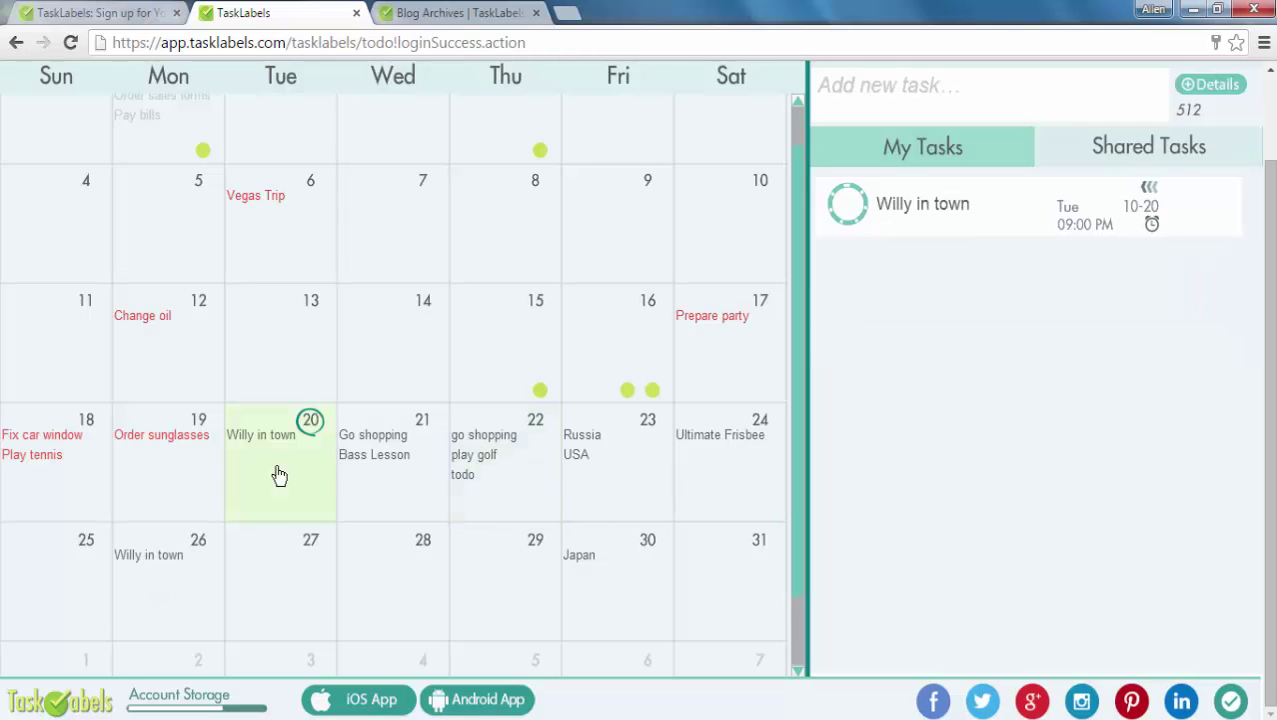
pyautogui.click(176, 598)
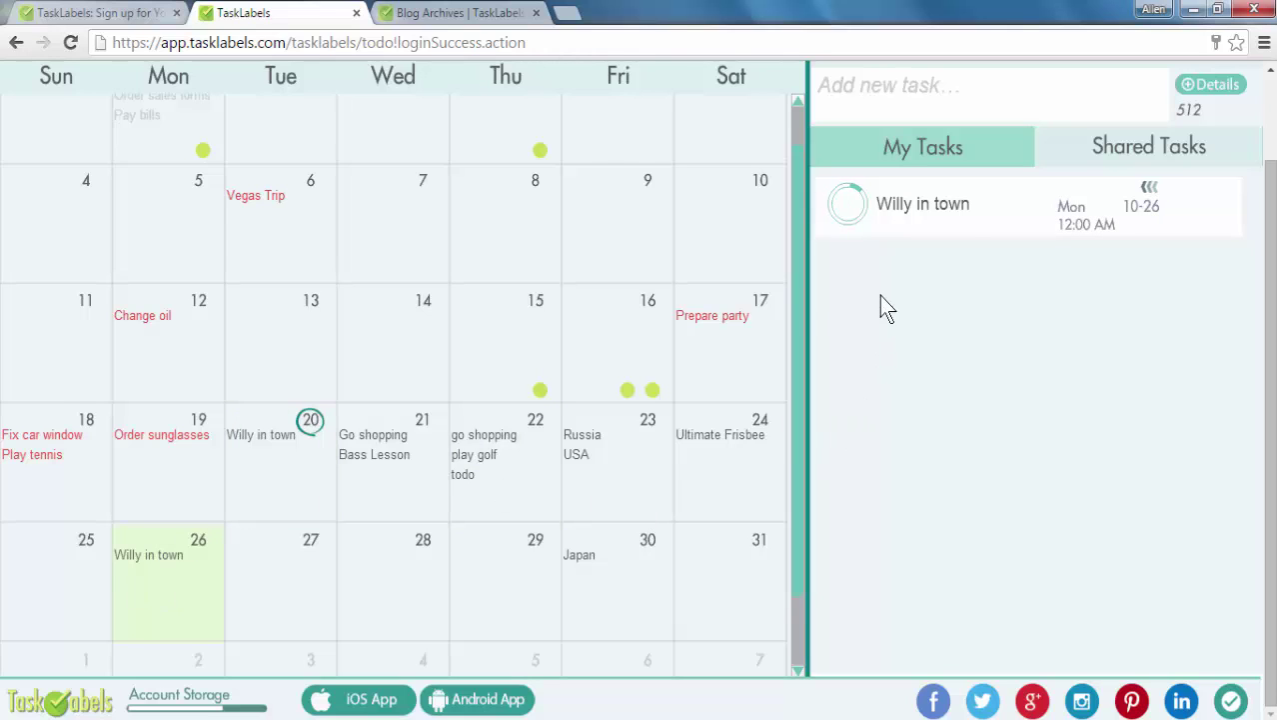
pyautogui.moveTo(1044, 200)
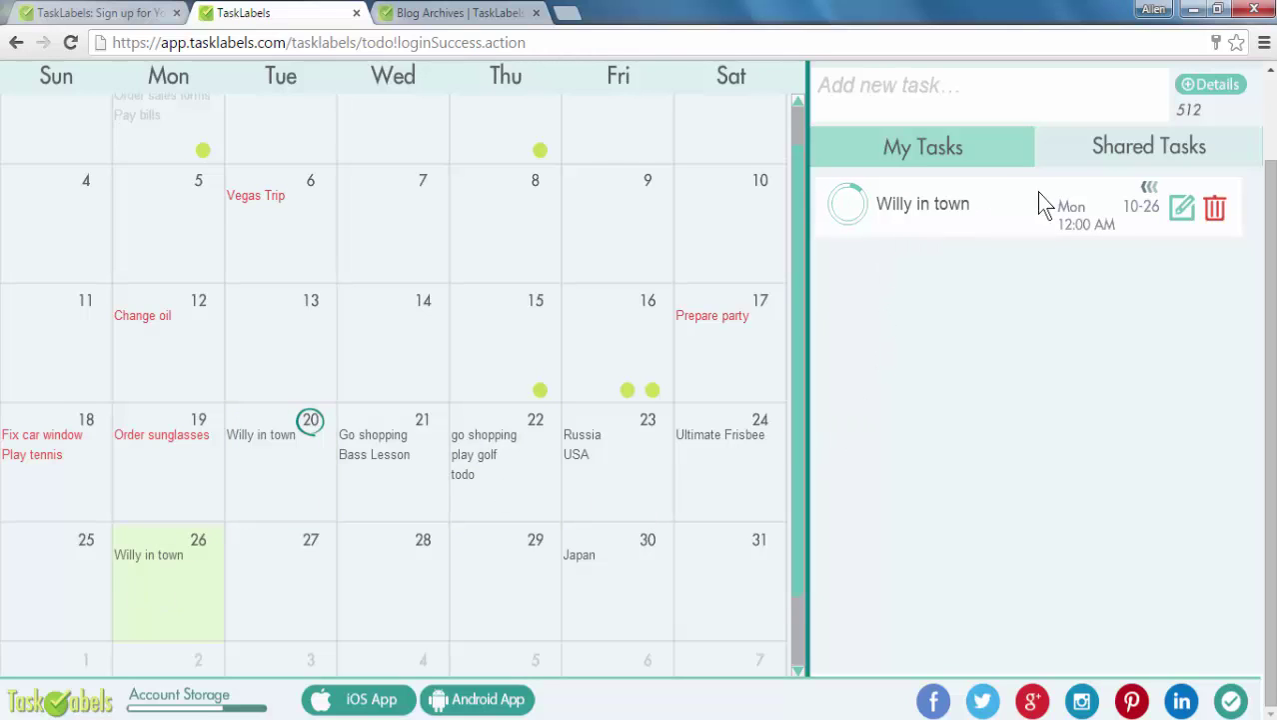
pyautogui.click(1215, 210)
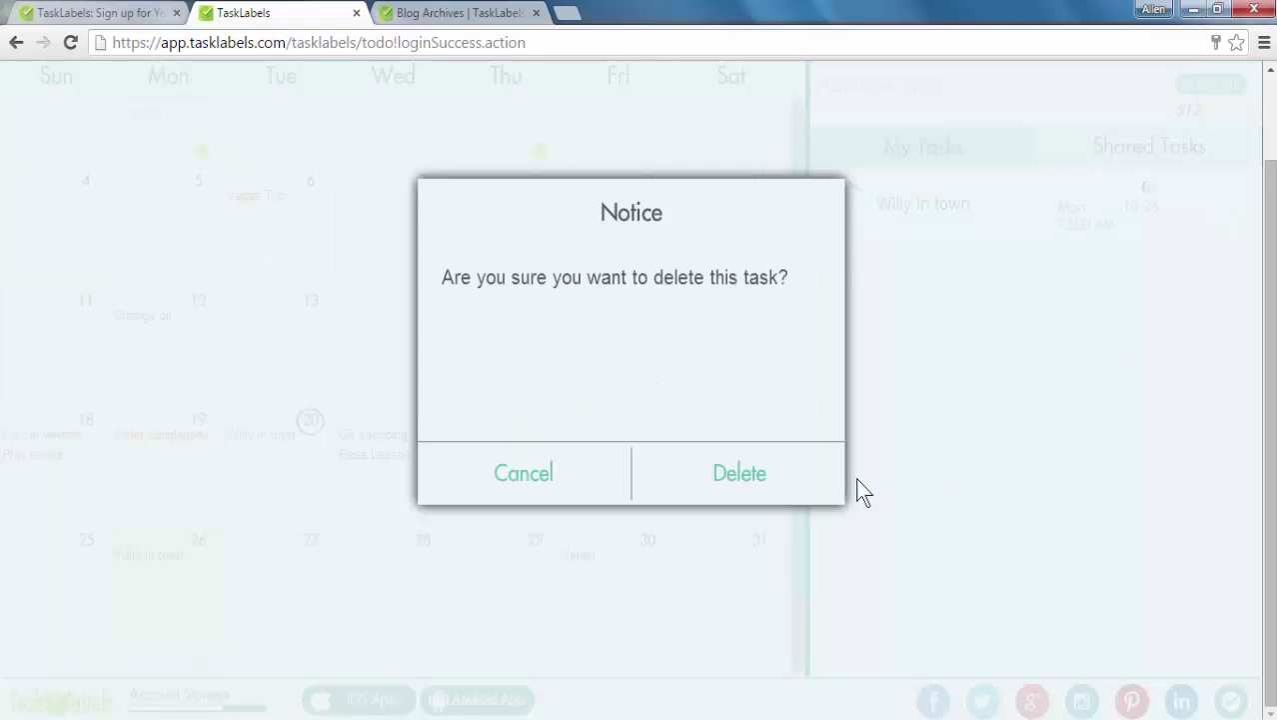
pyautogui.click(757, 483)
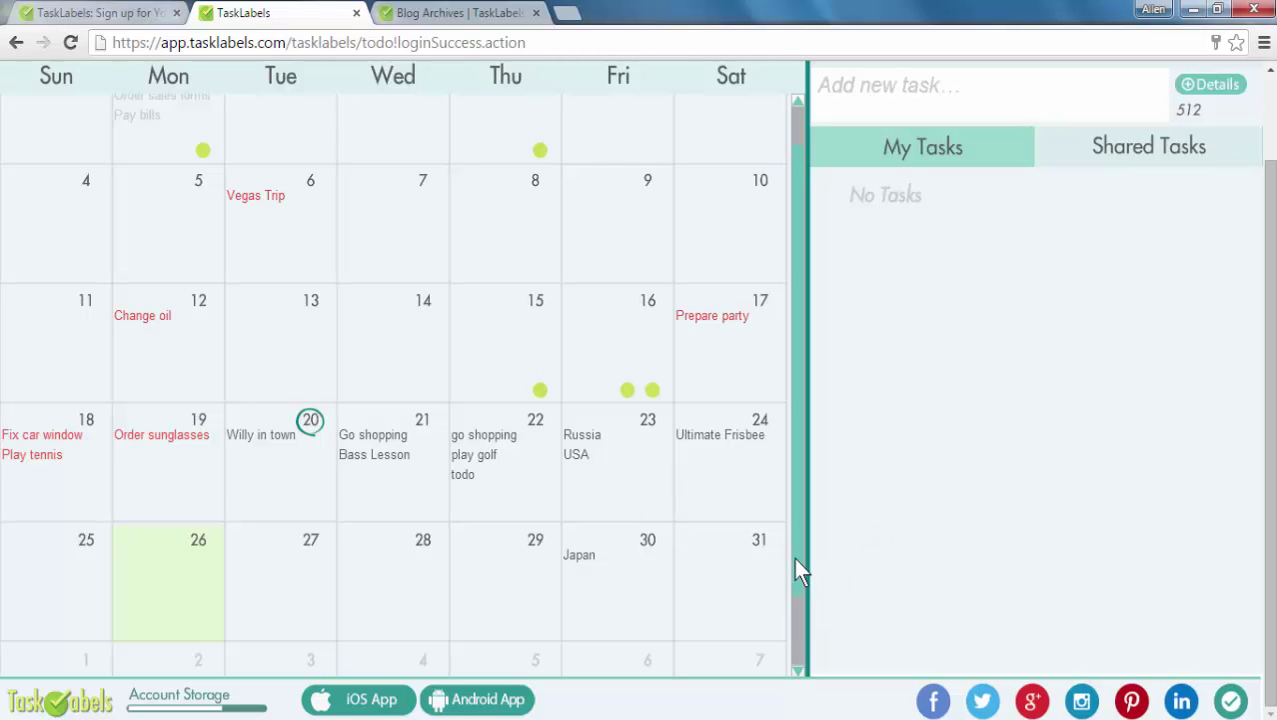
# Step: Look through the November and September 2015 calendars and return to the current month
pyautogui.moveTo(802, 622); pyautogui.dragTo(819, 445)
pyautogui.scroll(2, 1268, 260)
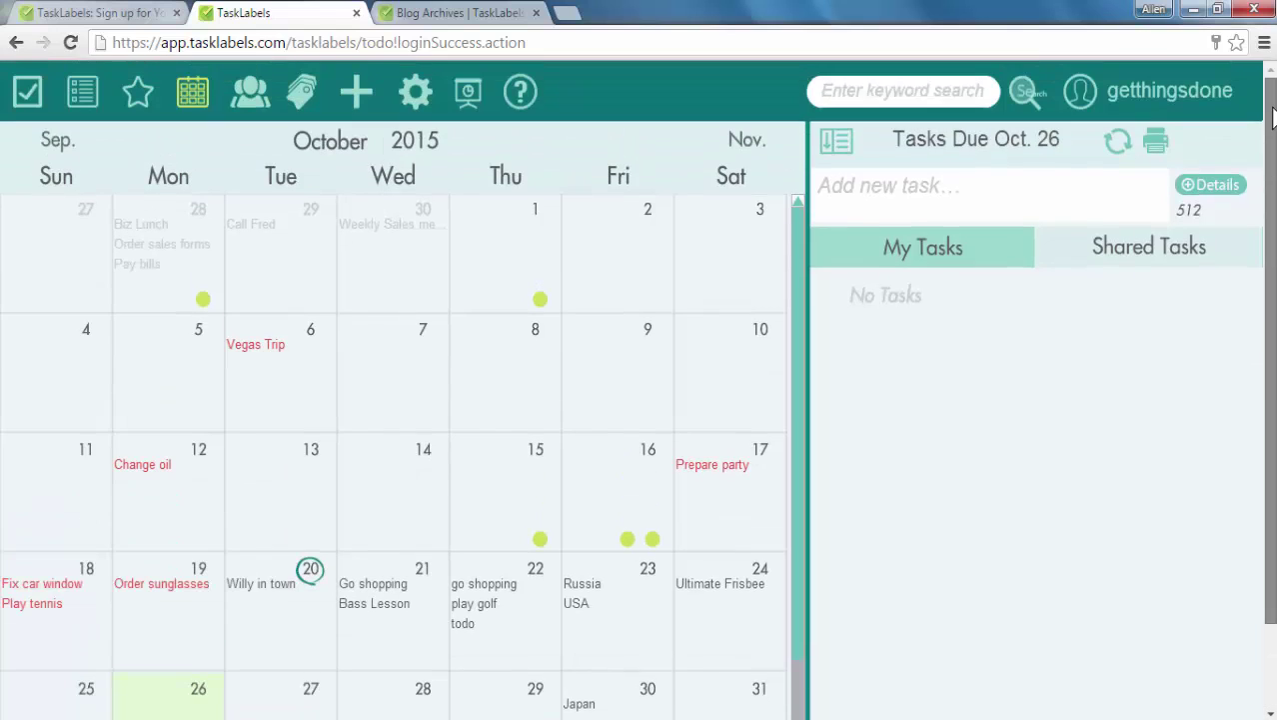
pyautogui.click(745, 145)
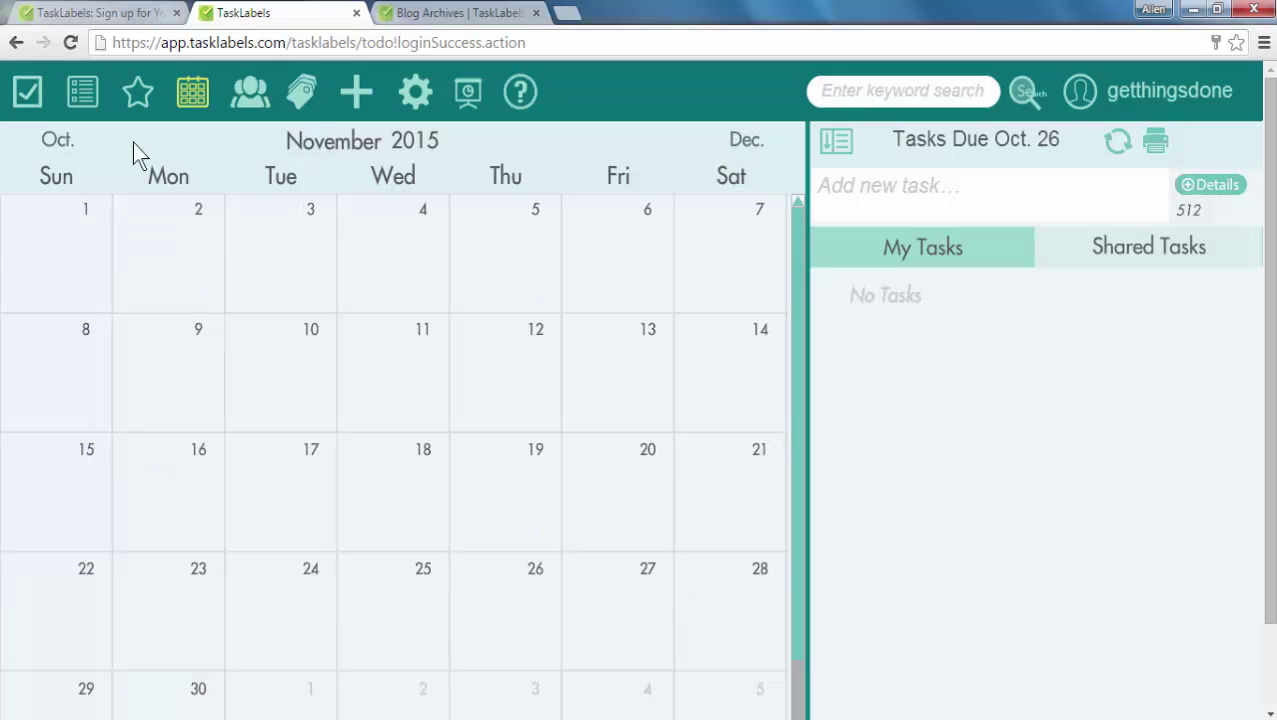
pyautogui.click(60, 143)
pyautogui.click(57, 143)
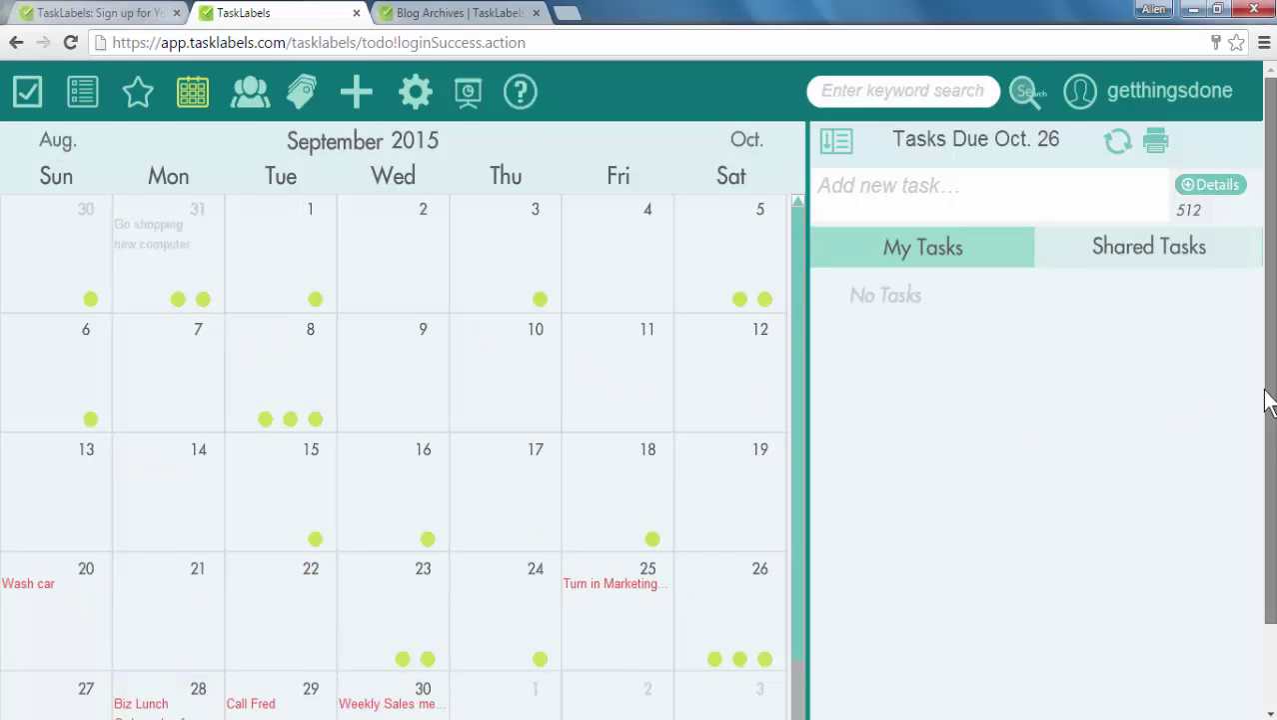
pyautogui.scroll(-1, 1267, 412)
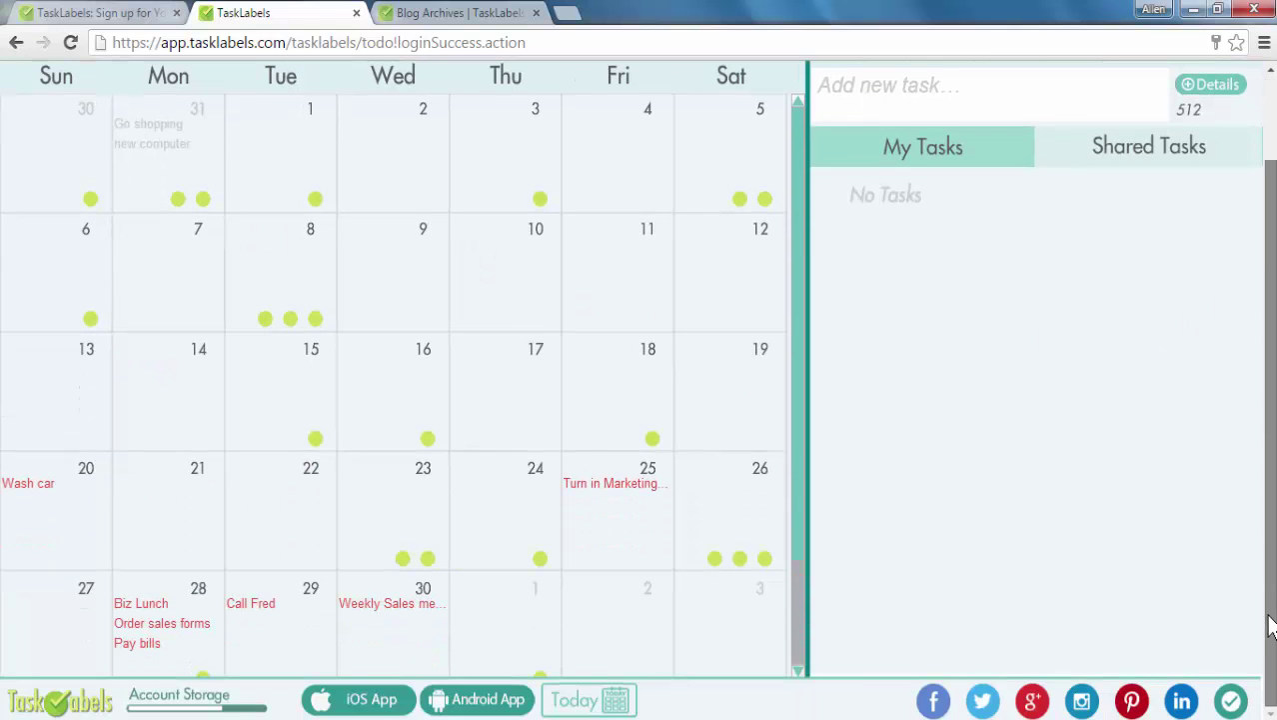
pyautogui.click(591, 704)
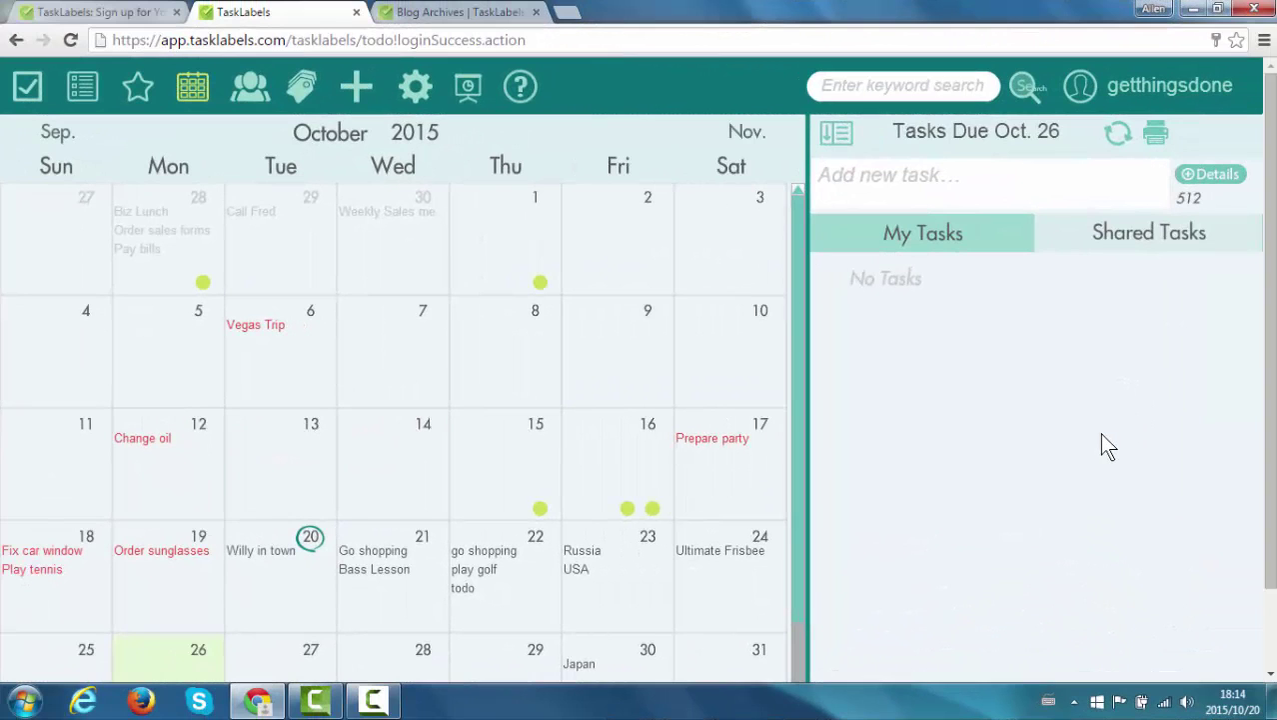
# Step: Review the details of the shared "Order sunglasses" task due on October 19 and close them without saving
pyautogui.click(174, 599)
pyautogui.click(1143, 240)
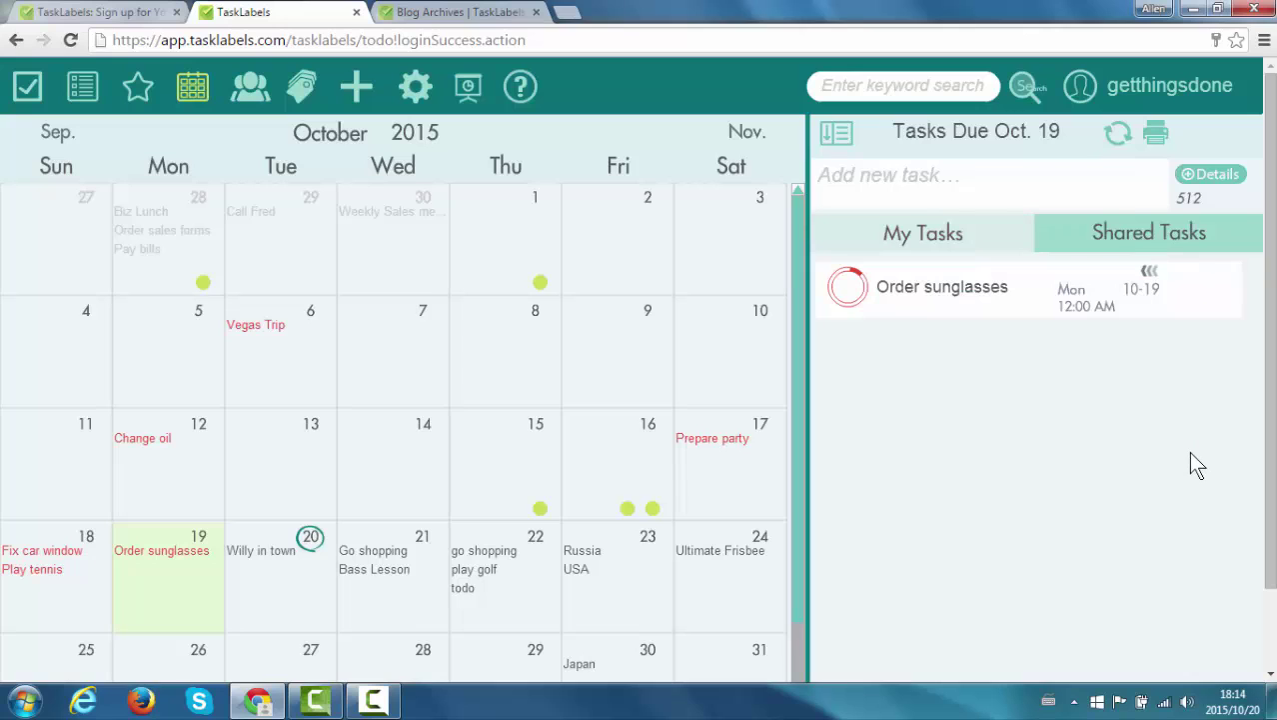
pyautogui.click(983, 300)
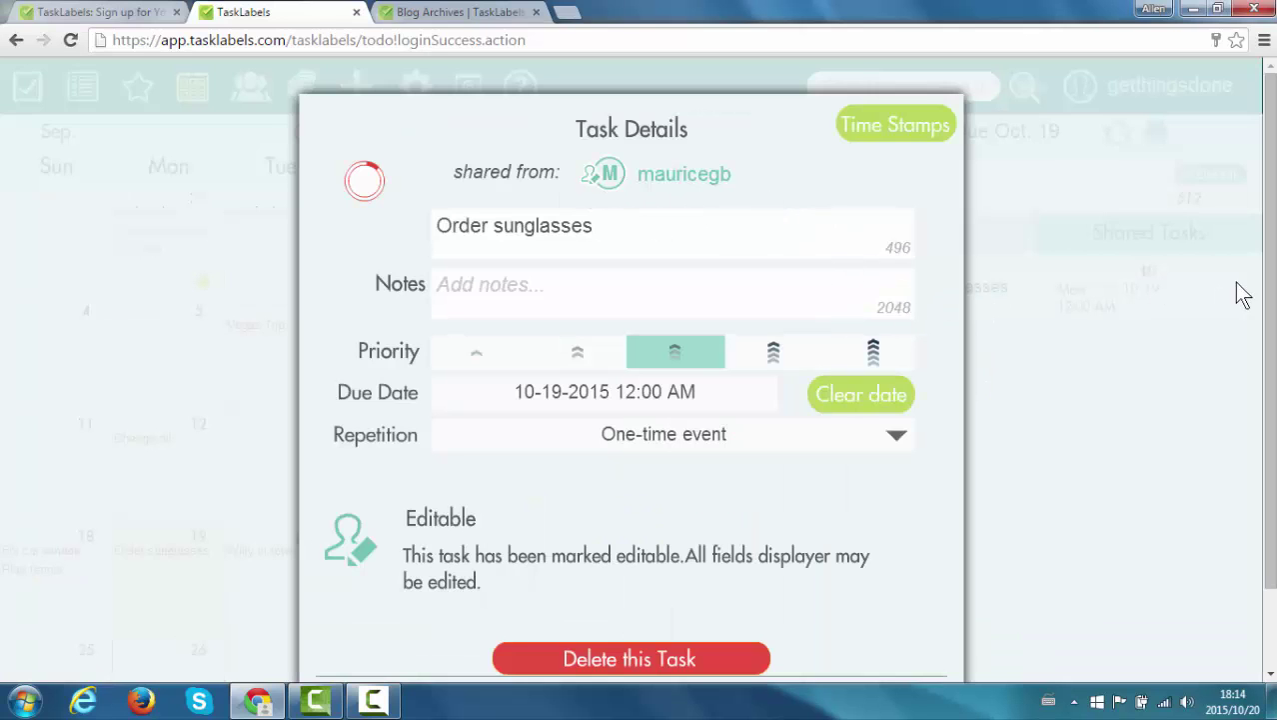
pyautogui.scroll(-1, 1274, 397)
pyautogui.scroll(-3, 1275, 397)
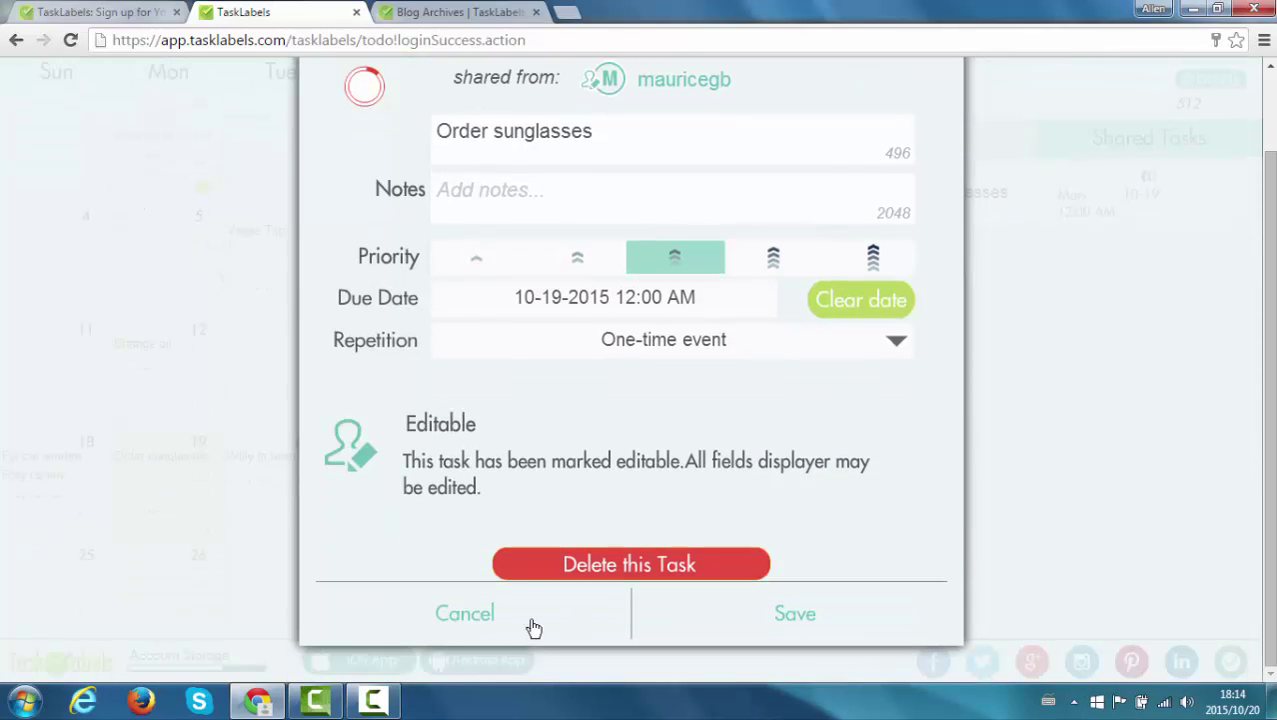
pyautogui.click(499, 619)
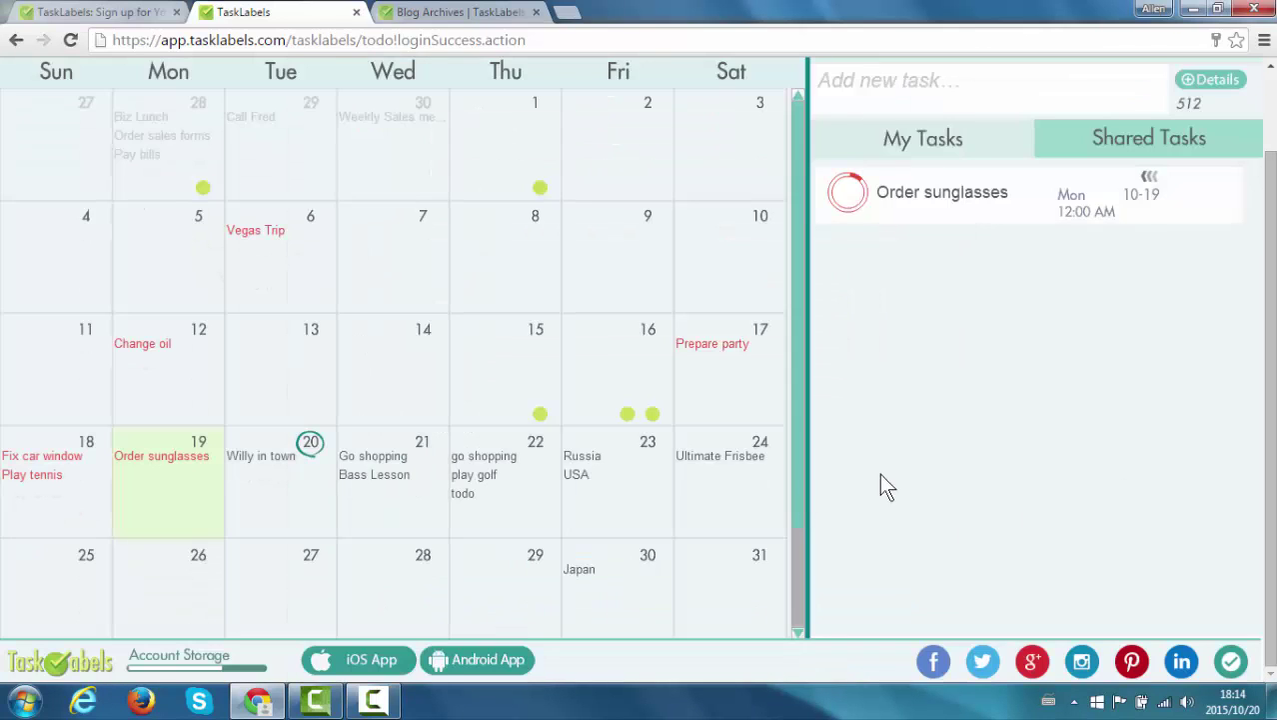
# Step: Mark the shared tasks "Order sunglasses" on October 19 and "Play tennis" on October 18 as complete, and show October 18's own tasks
pyautogui.click(849, 200)
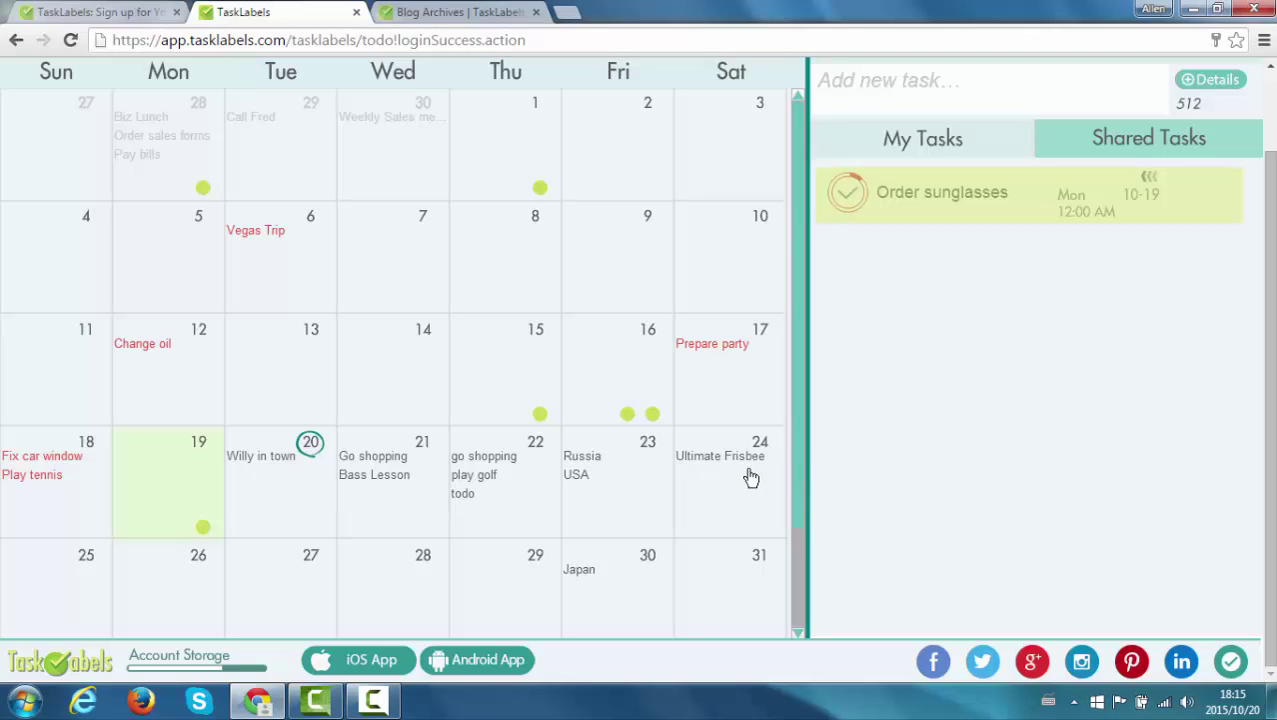
pyautogui.click(45, 511)
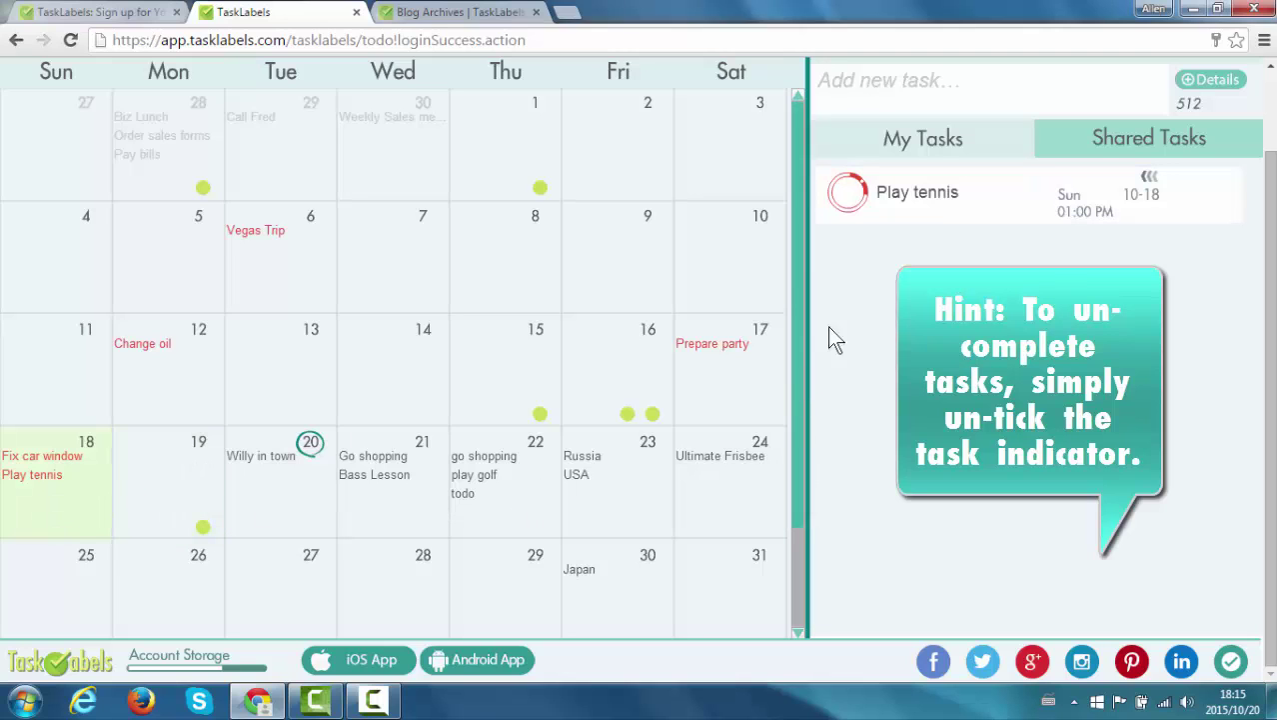
pyautogui.click(928, 143)
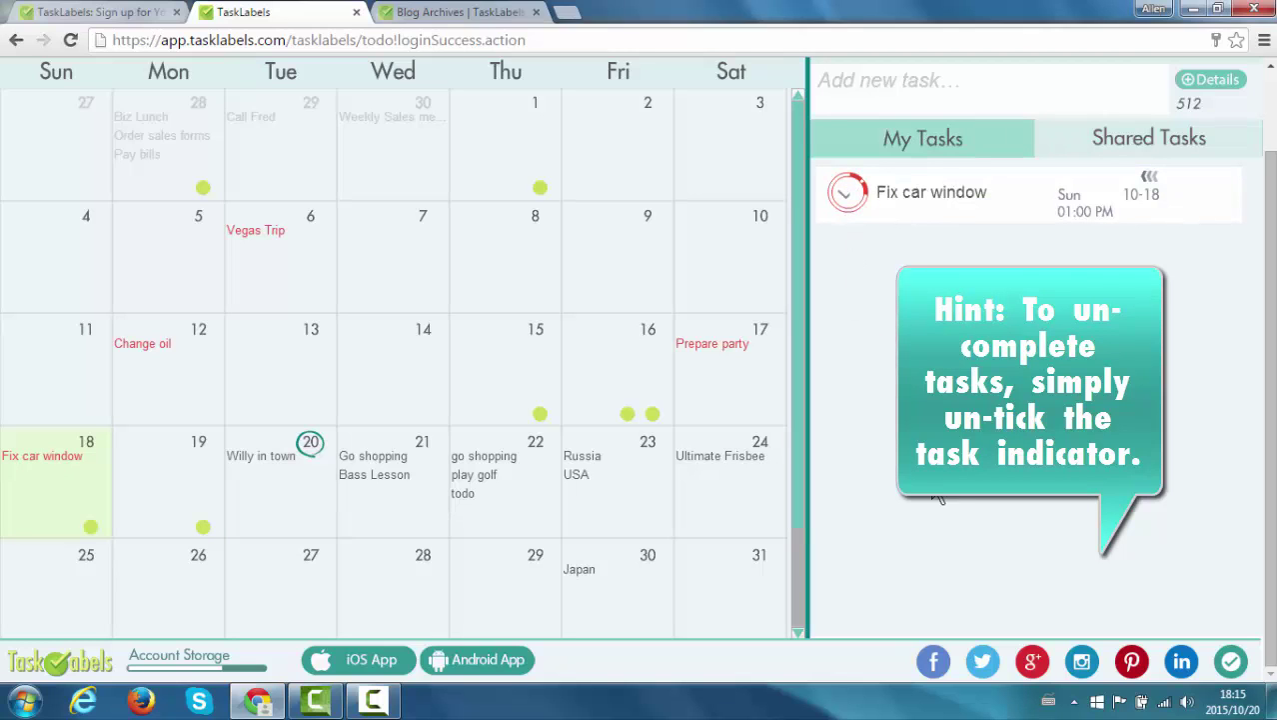